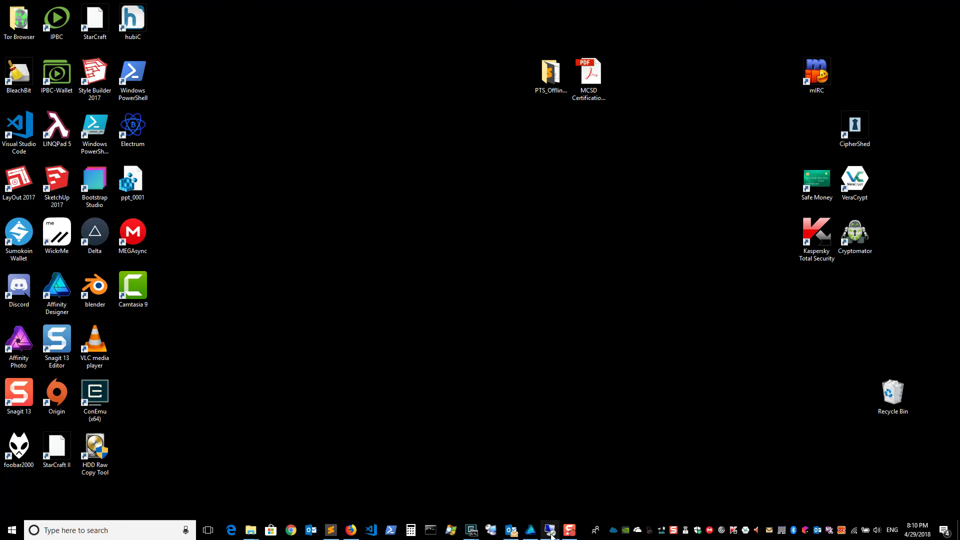
Switch to the remote mining rig session and check the graphics cards listed under Display adapters in Device Manager
mouse_move(548, 525)
click(545, 492)
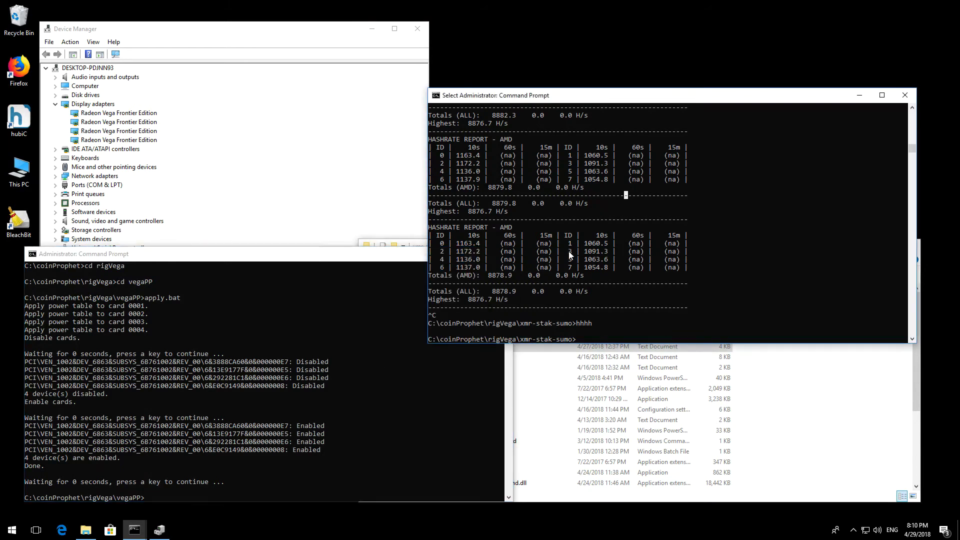
click(317, 329)
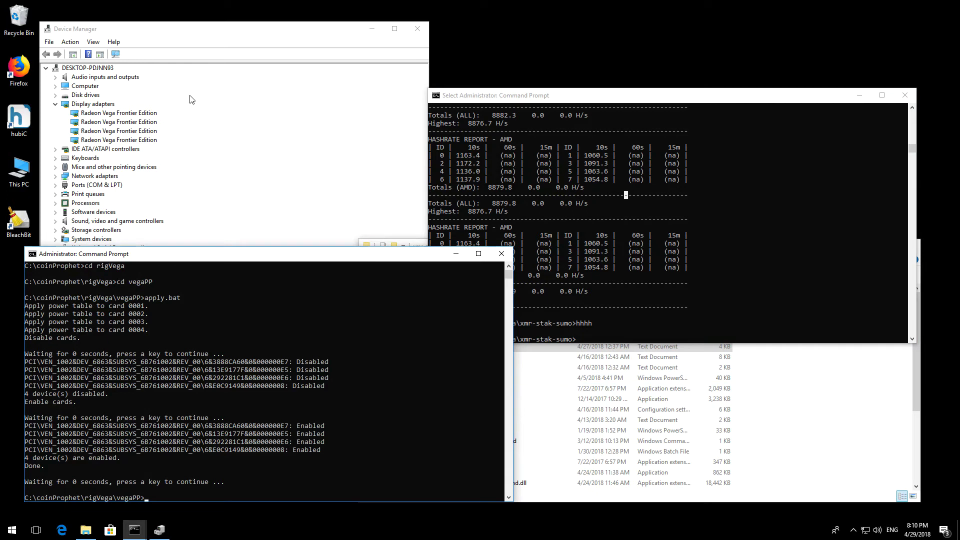
click(143, 122)
click(142, 131)
click(142, 140)
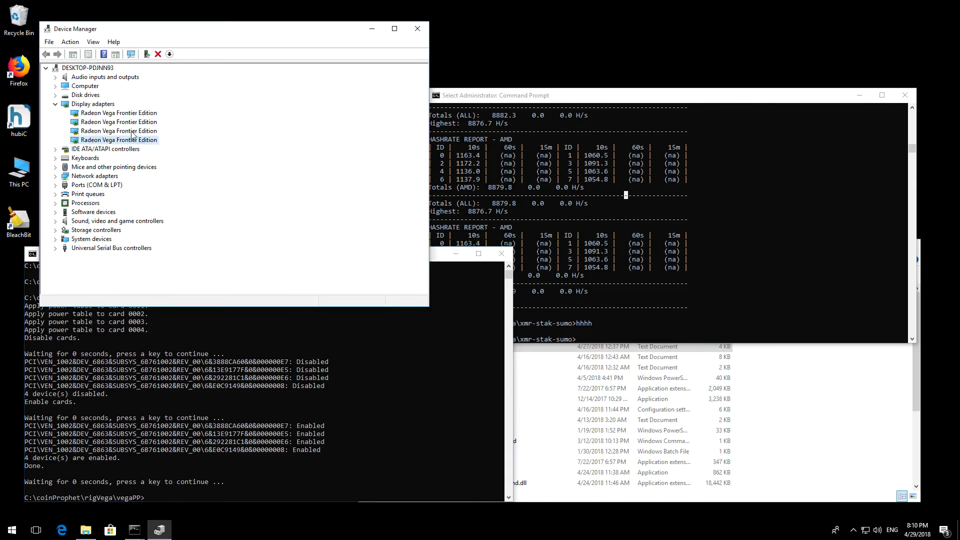
Run Display Driver Uninstaller from the ddu folder inside rigVega and allow it to make changes to the device
click(854, 431)
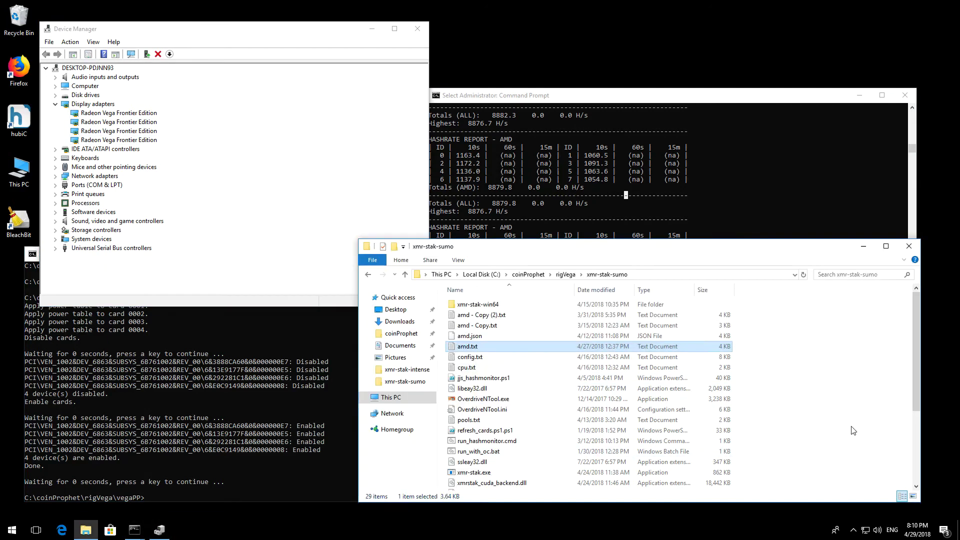
click(566, 275)
double_click(506, 326)
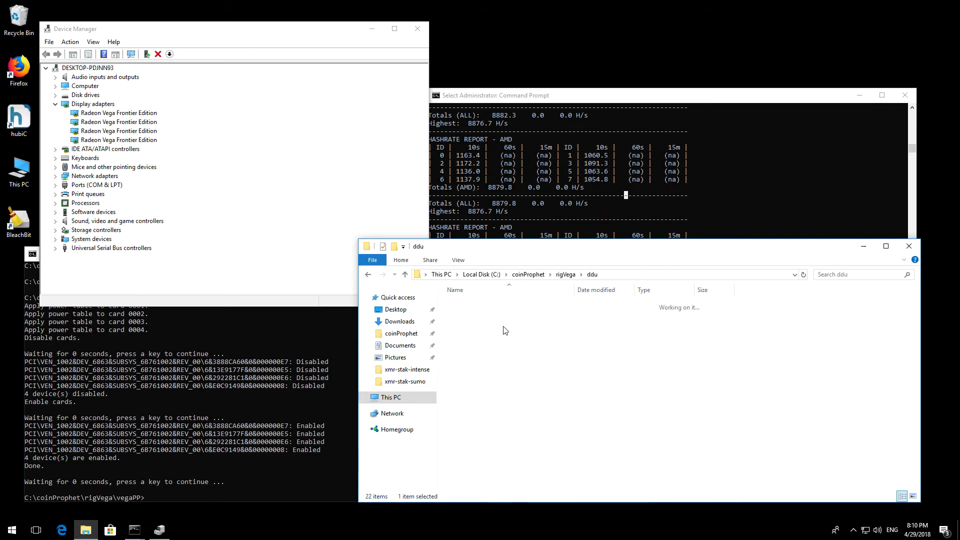
click(510, 348)
double_click(509, 348)
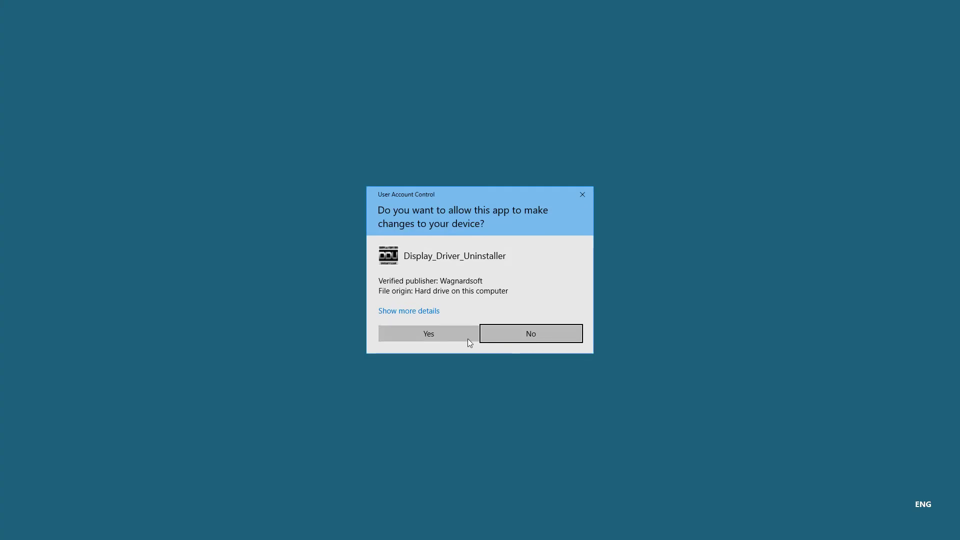
click(420, 337)
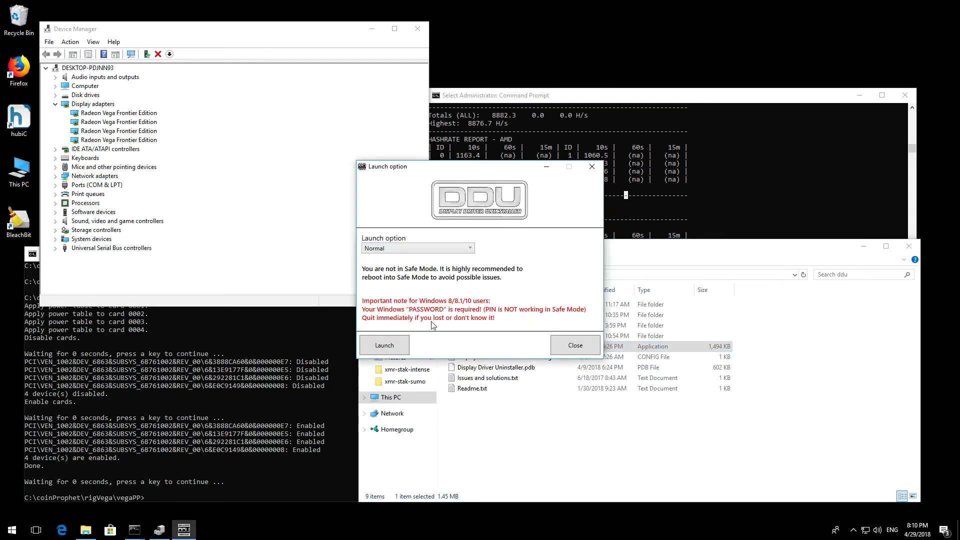
Launch DDU with the Normal option, dismiss the Safe Mode notice, and clean the AMD graphics driver with a restart
click(404, 341)
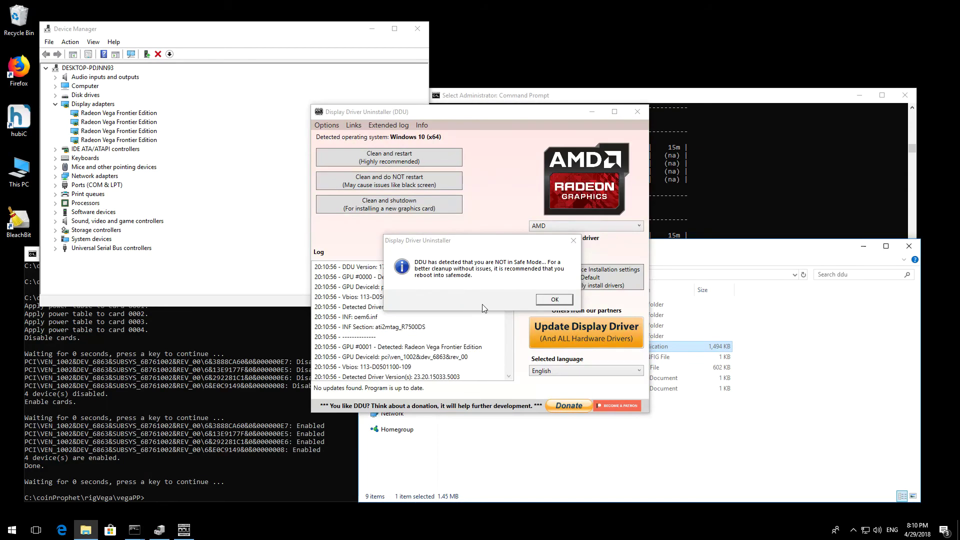
click(562, 298)
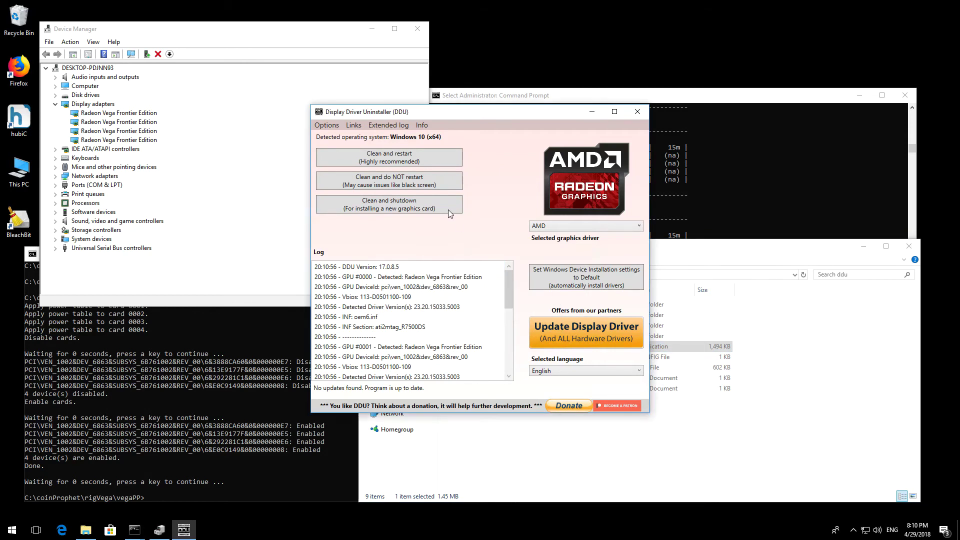
click(376, 160)
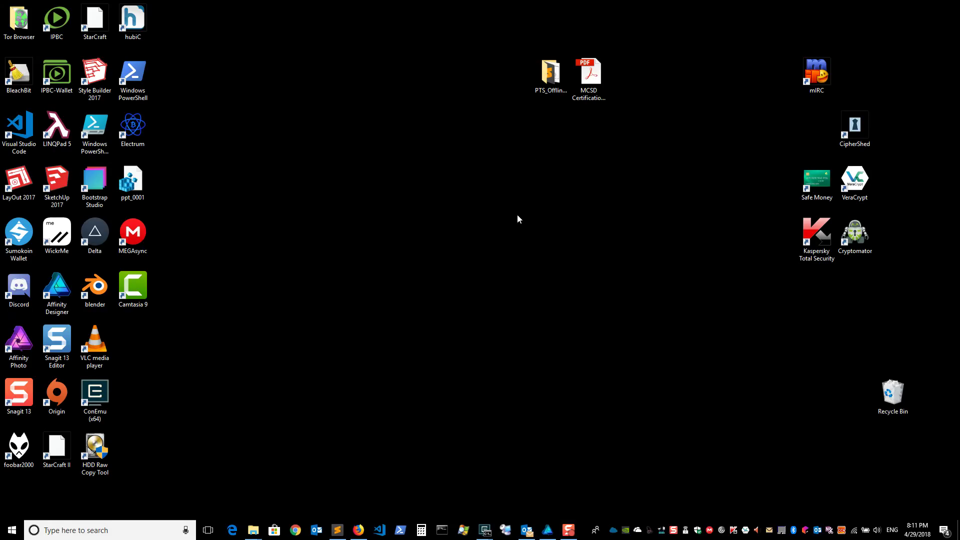
Open Remote Desktop Connection on the local PC and start connecting to 192.168.50.202
key(super)
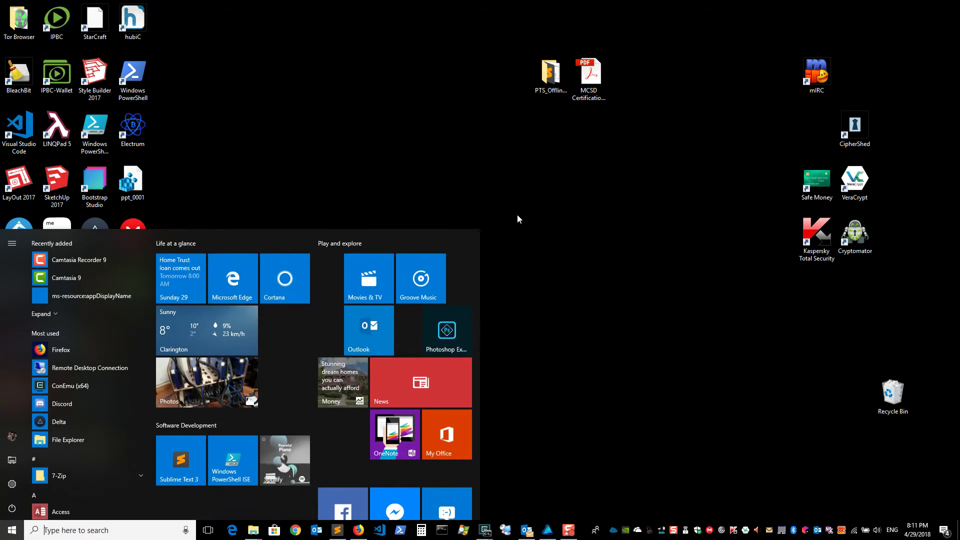
text(remote d)
key(Return)
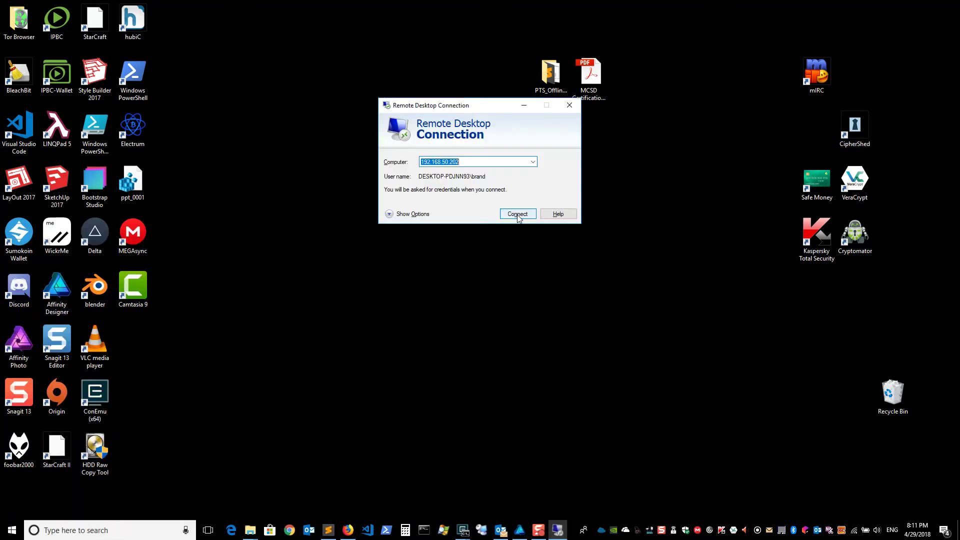
drag(489, 107, 444, 127)
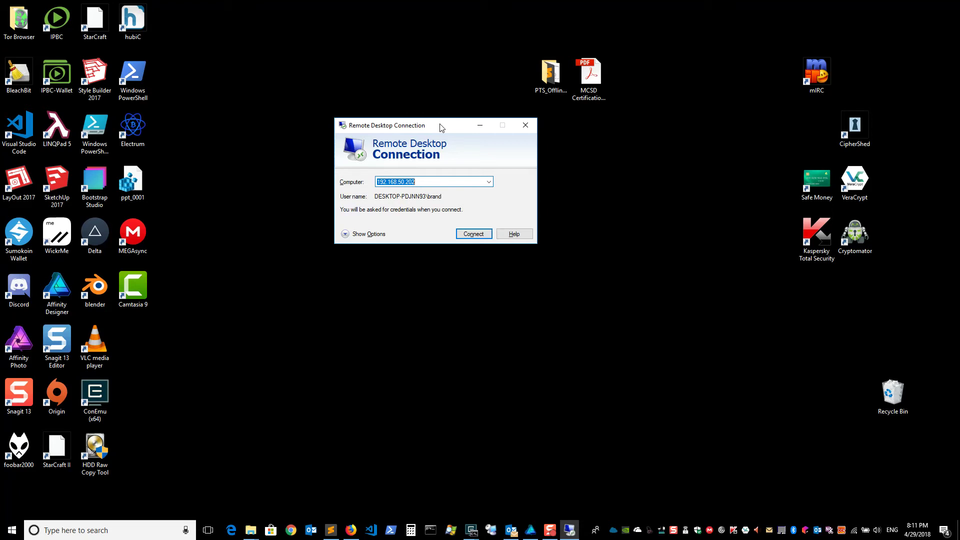
drag(407, 122, 409, 124)
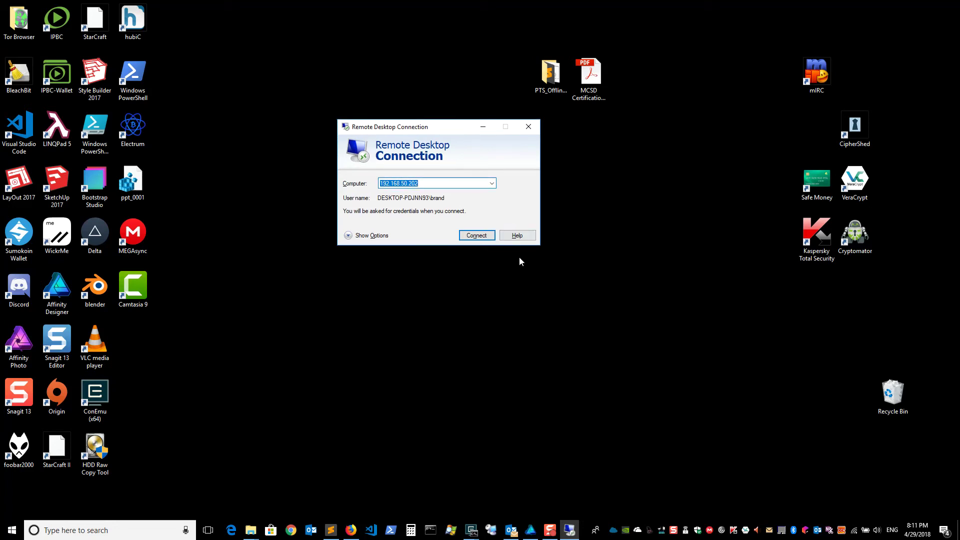
click(487, 236)
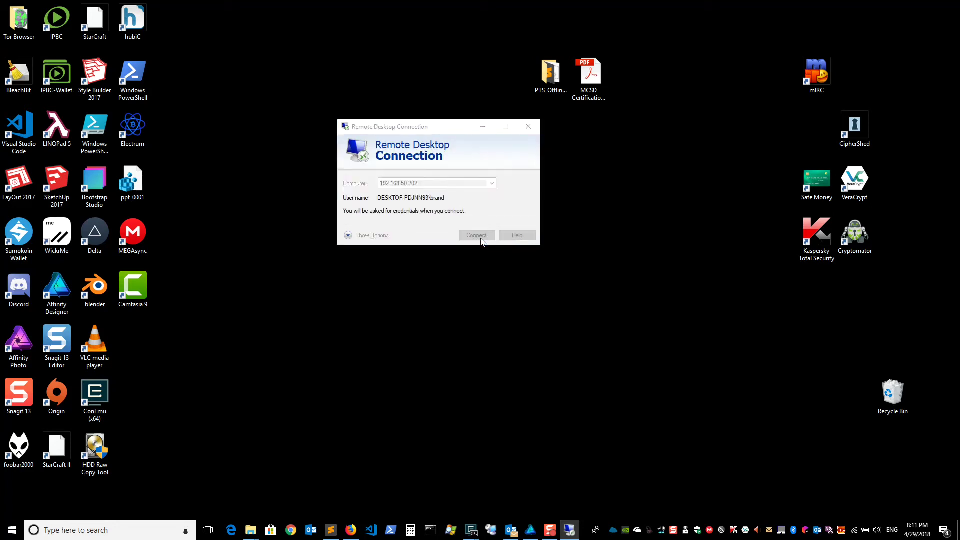
Try to sign in to the remote rig with the account password
text(*****)
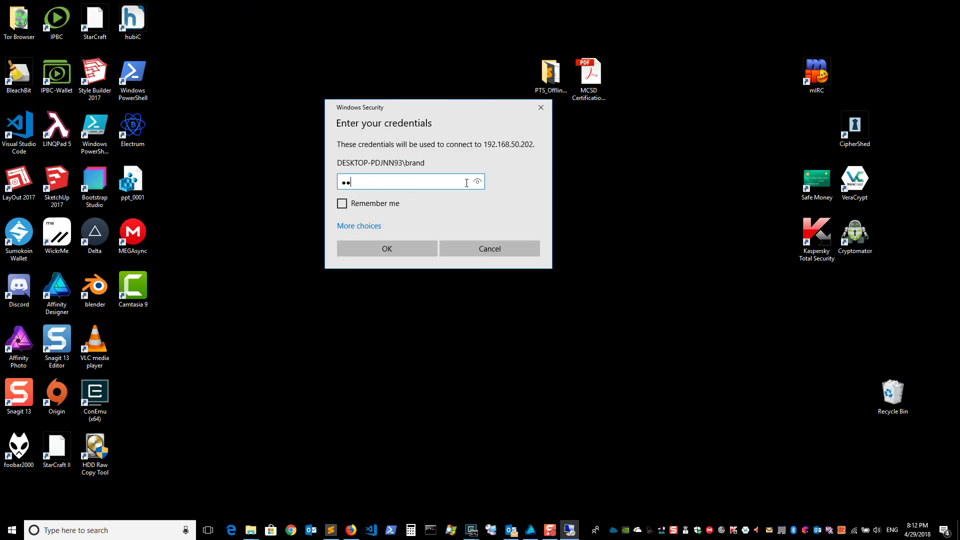
text(******)
click(379, 255)
click(543, 269)
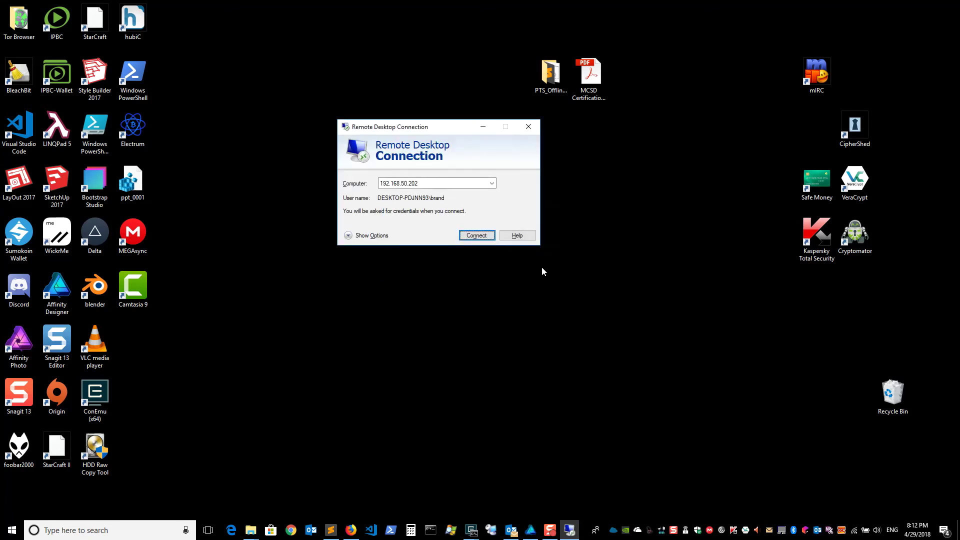
Restart the connection to 192.168.50.202 and submit the account password to sign in
key(Return)
text(**********)
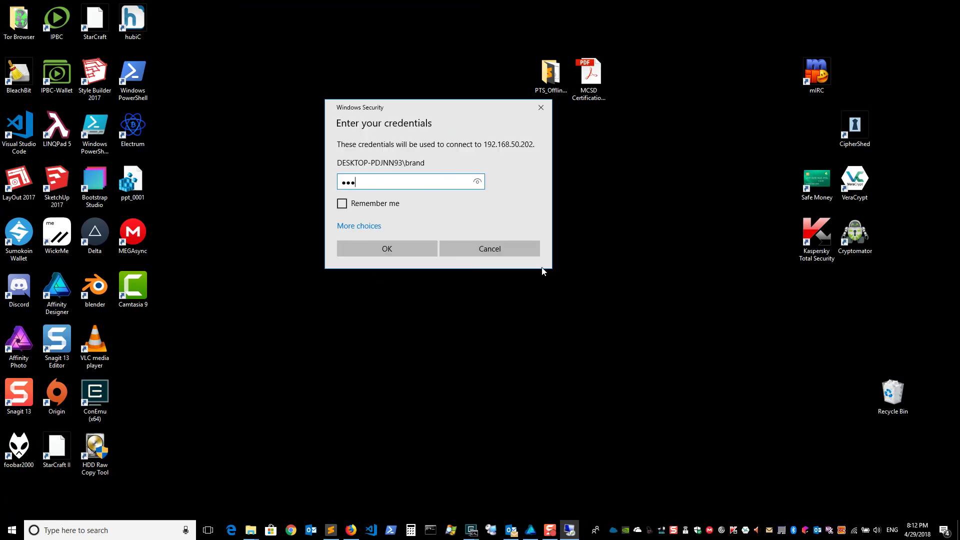
key(Return)
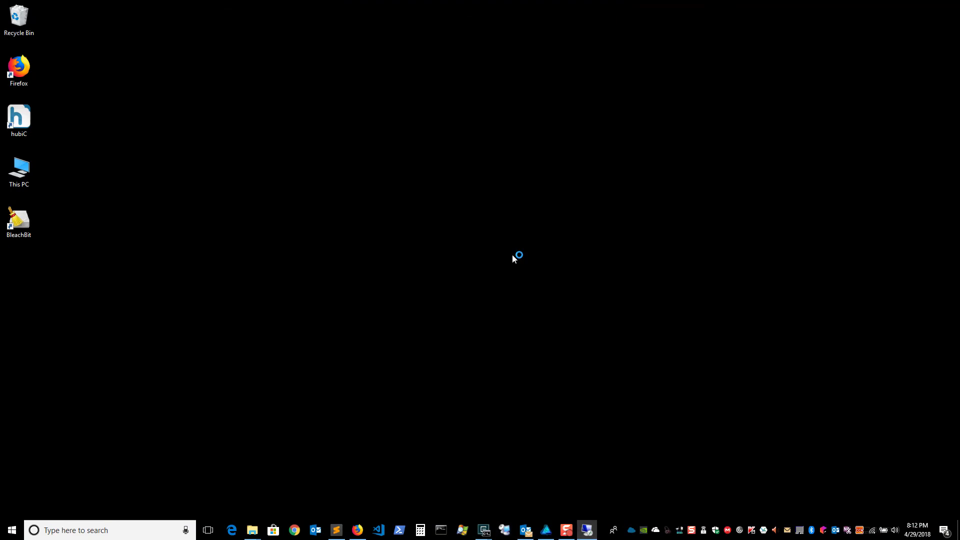
Minimize the full-screen remote session and restore it
key(super)
key(Escape)
mouse_move(494, 2)
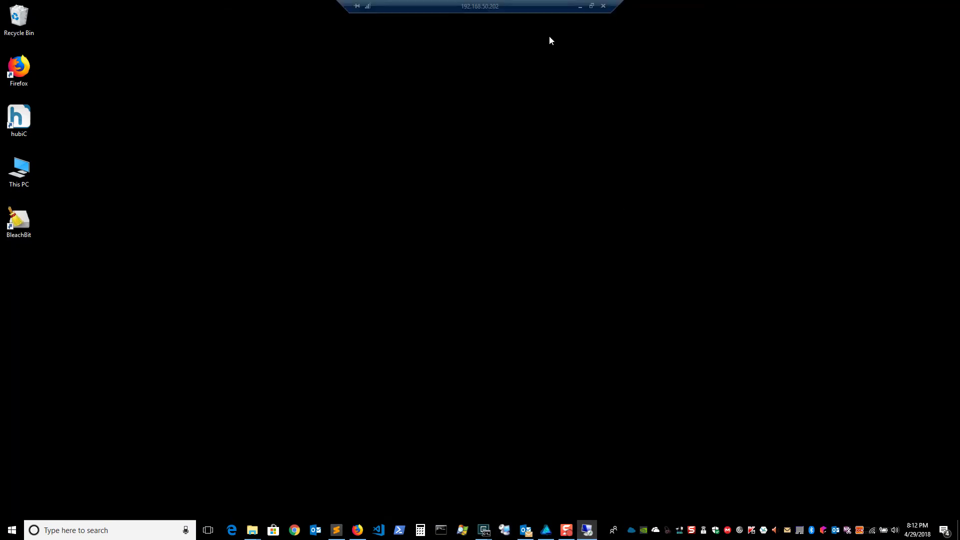
click(581, 7)
click(570, 529)
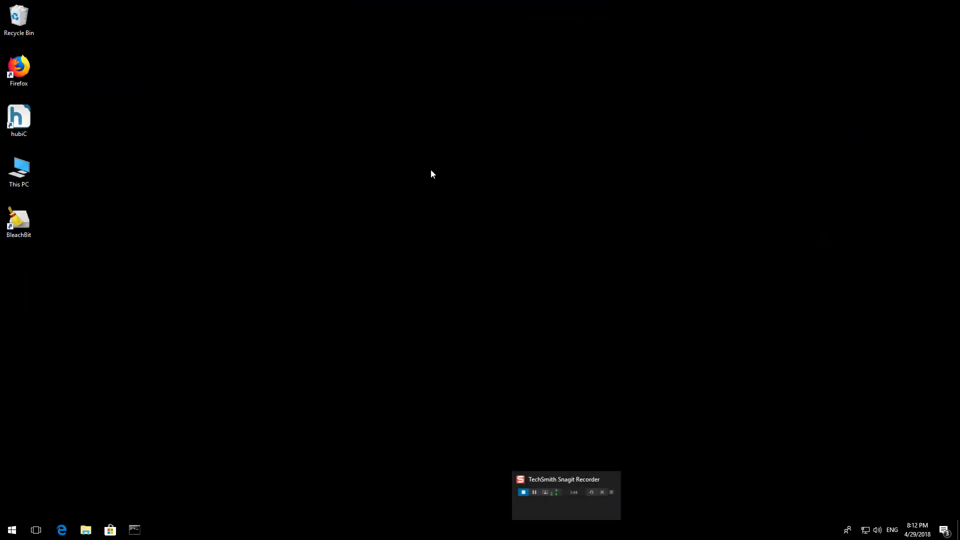
right_click(15, 531)
click(85, 353)
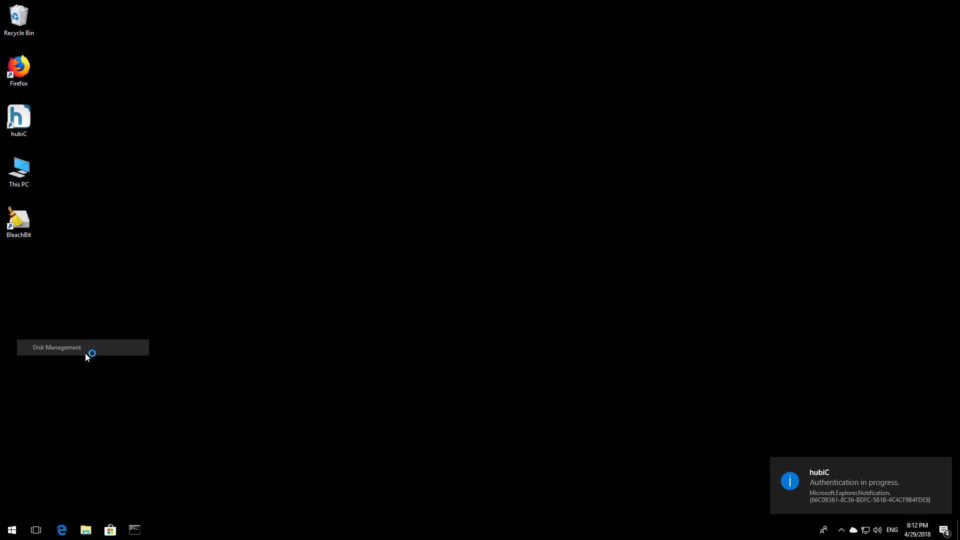
click(437, 56)
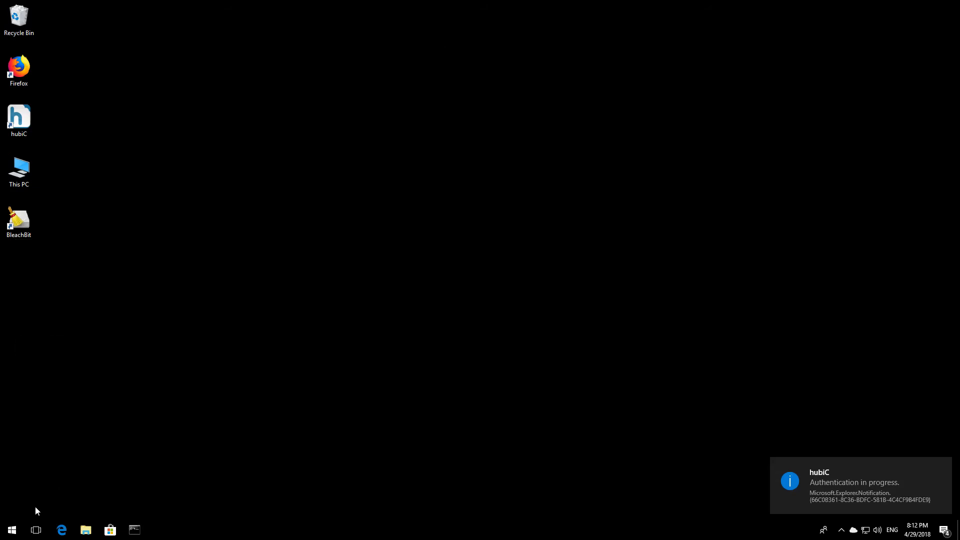
Open Device Manager on the rig, check the entries under Display adapters, and shift its window slightly
right_click(12, 531)
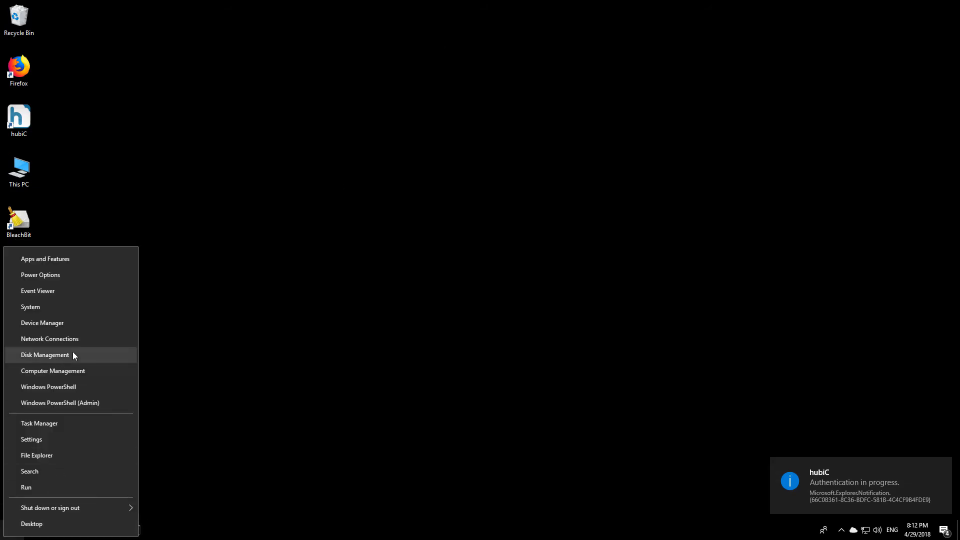
click(72, 325)
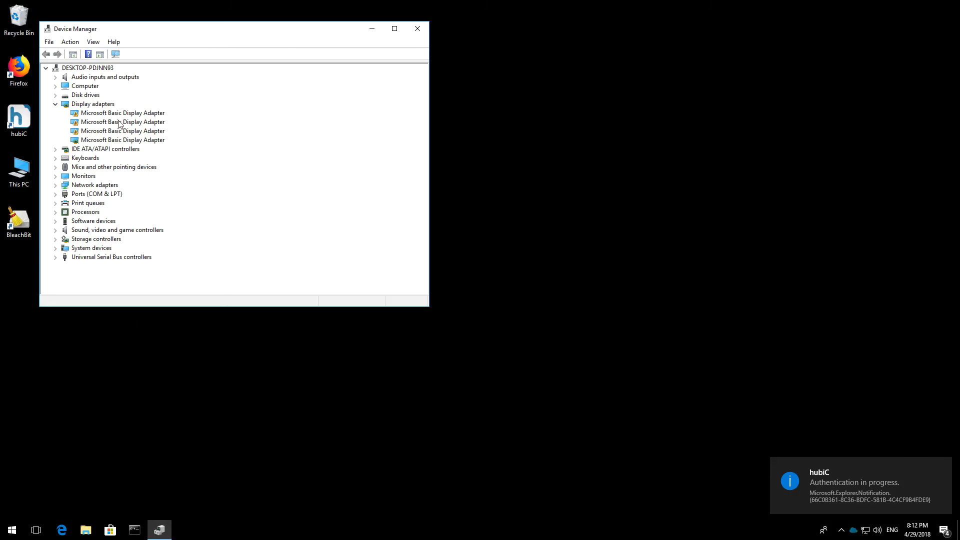
click(121, 122)
click(129, 141)
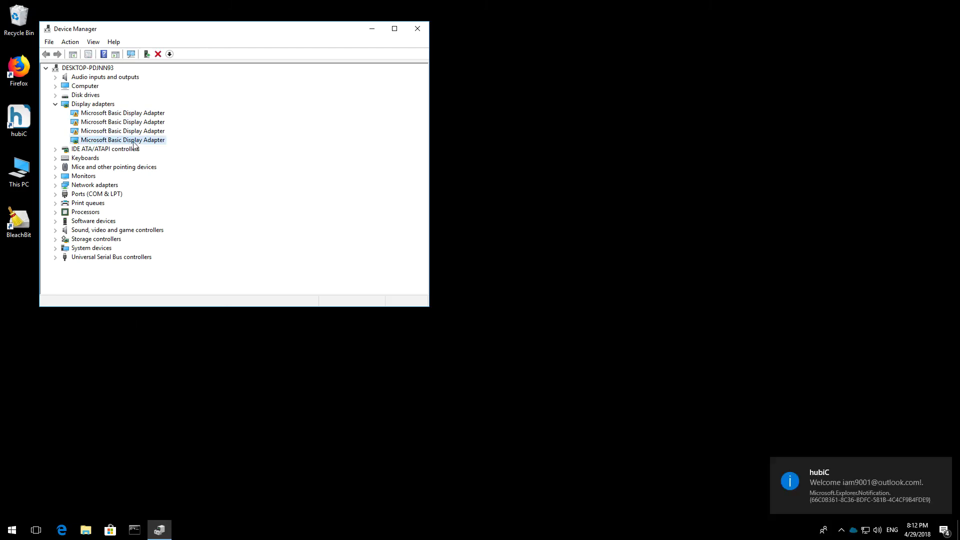
drag(181, 30, 216, 26)
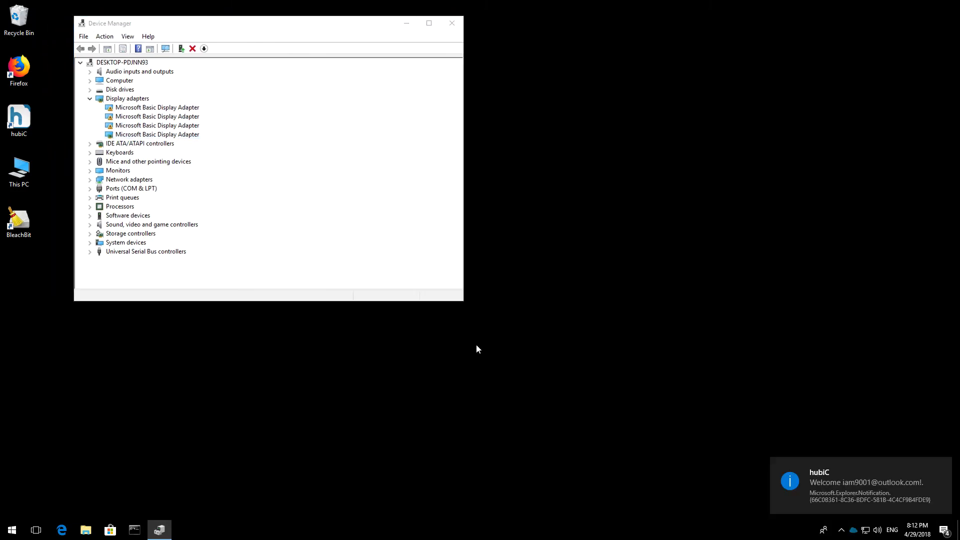
Open This PC on the rig, shrink its window and place it beside Device Manager
click(285, 400)
double_click(21, 184)
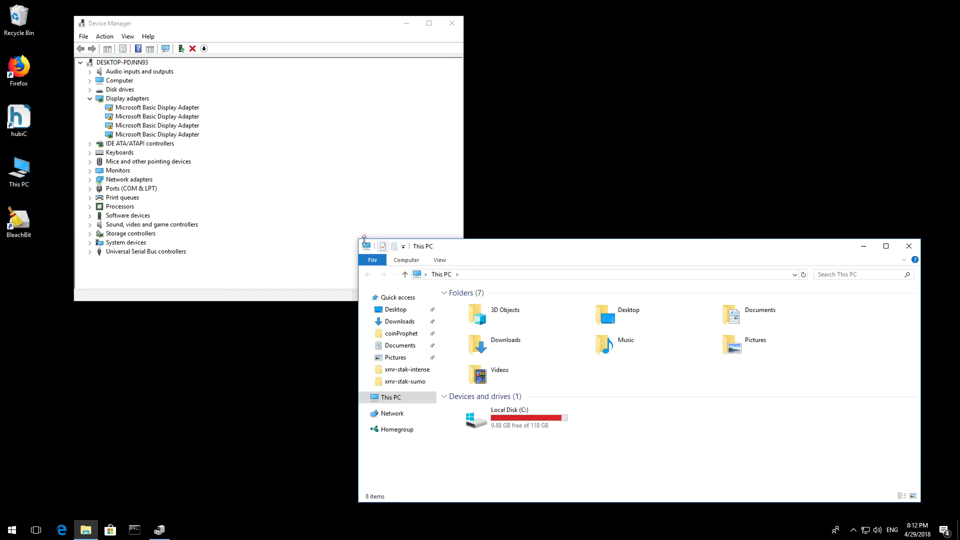
drag(359, 240, 565, 301)
drag(690, 311, 664, 194)
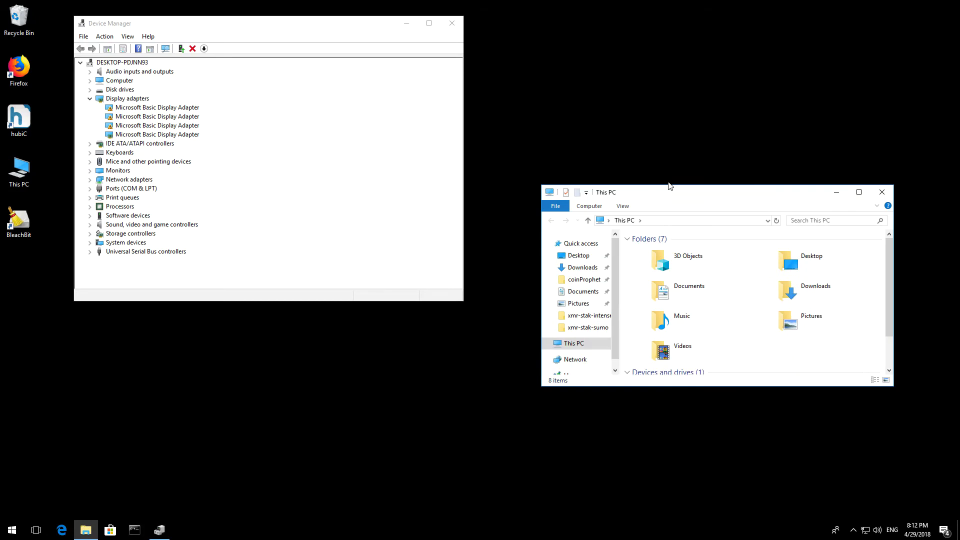
Open amd.txt from the coinProphet\rigVega\xmr-stak-sumo folder on Local Disk (C:)
scroll(739, 320, down, 1)
double_click(665, 358)
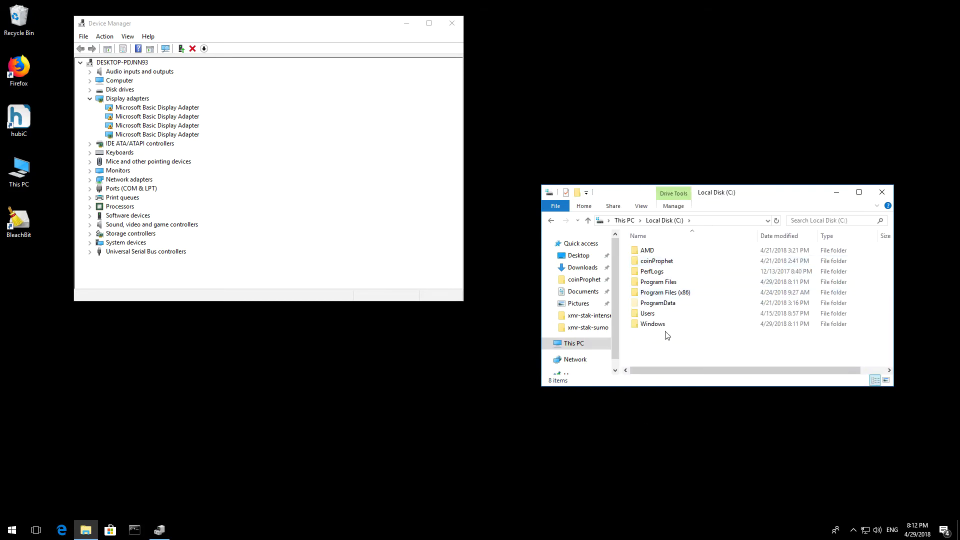
double_click(686, 262)
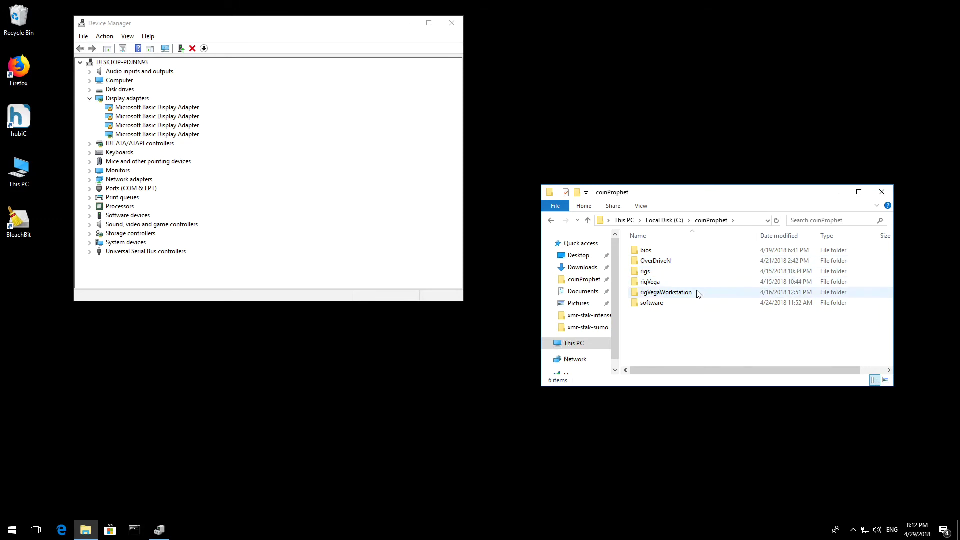
double_click(650, 282)
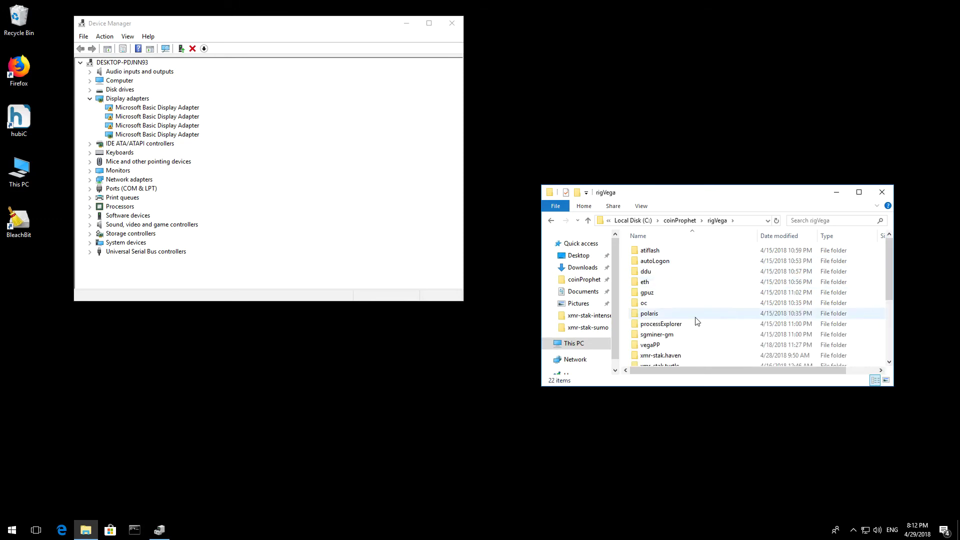
scroll(702, 325, down, 4)
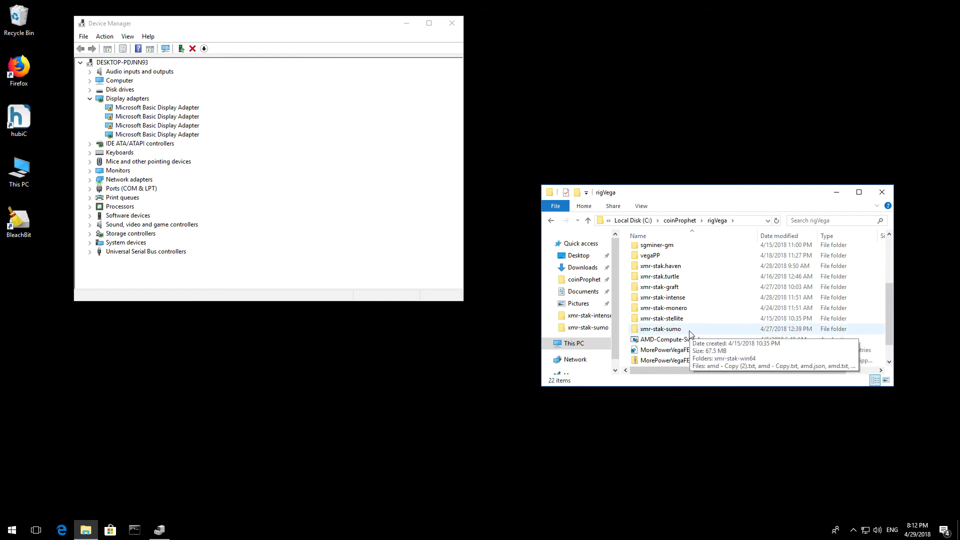
double_click(690, 330)
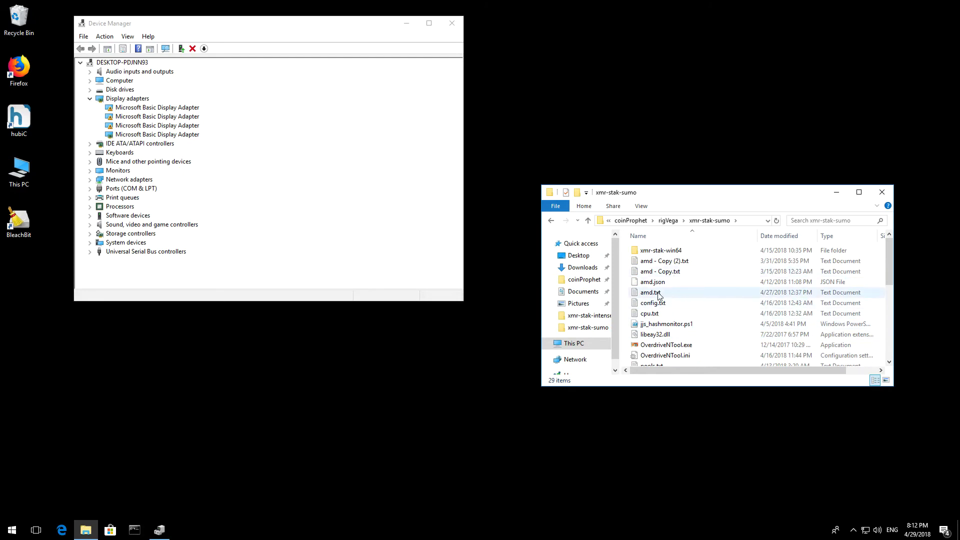
double_click(650, 292)
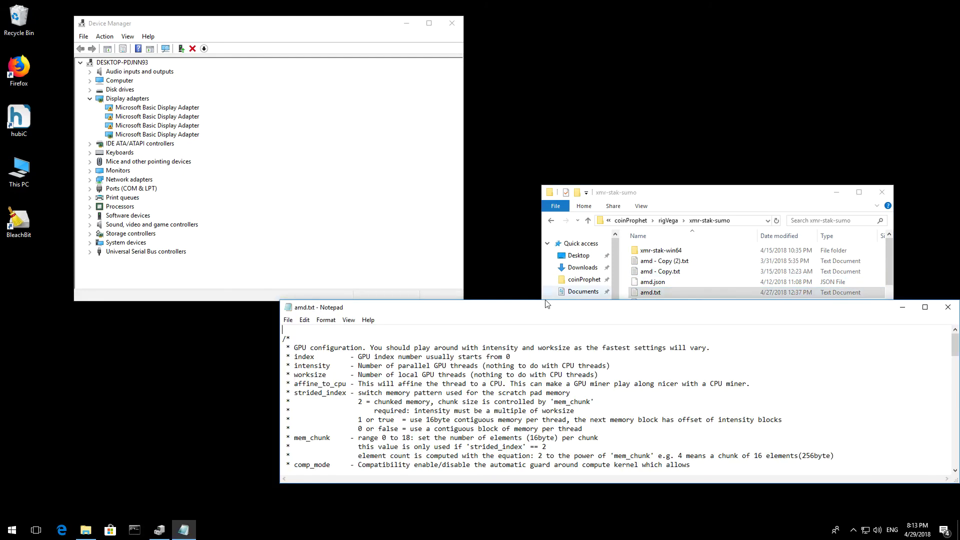
Enlarge the amd.txt window, place it beside Device Manager, and shift Device Manager toward the desktop's edge
drag(278, 300, 373, 172)
drag(454, 181, 444, 28)
drag(242, 24, 202, 27)
click(605, 246)
drag(362, 332, 429, 347)
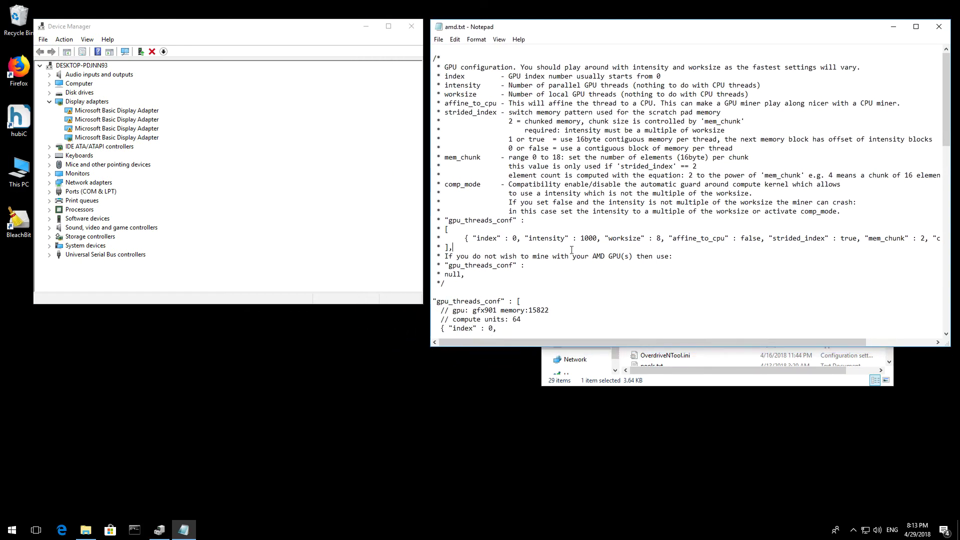
Examine the gpu_threads_conf entries in amd.txt and highlight the intensity value of the second index 0 thread
scroll(592, 297, down, 2)
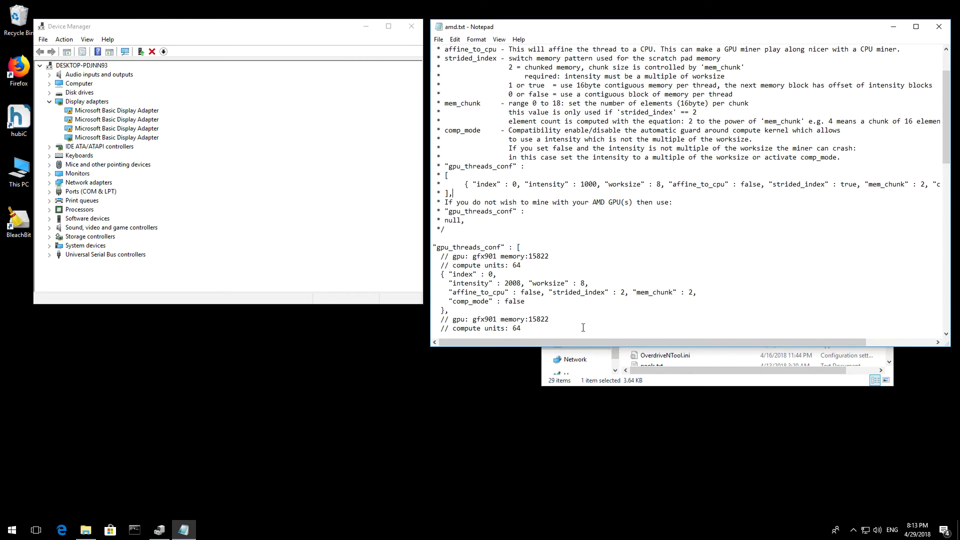
scroll(560, 300, down, 1)
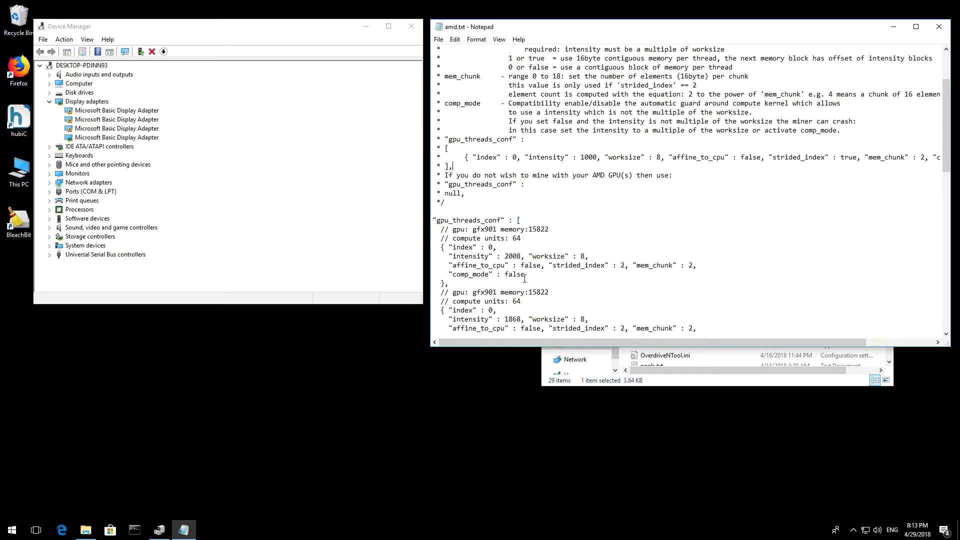
click(532, 319)
scroll(540, 316, down, 2)
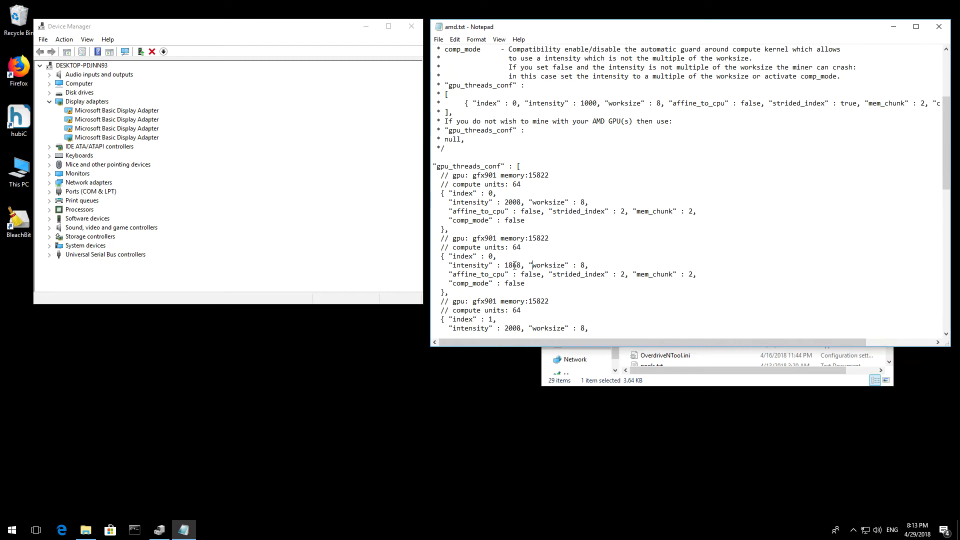
scroll(519, 265, down, 1)
drag(519, 265, 522, 239)
click(515, 247)
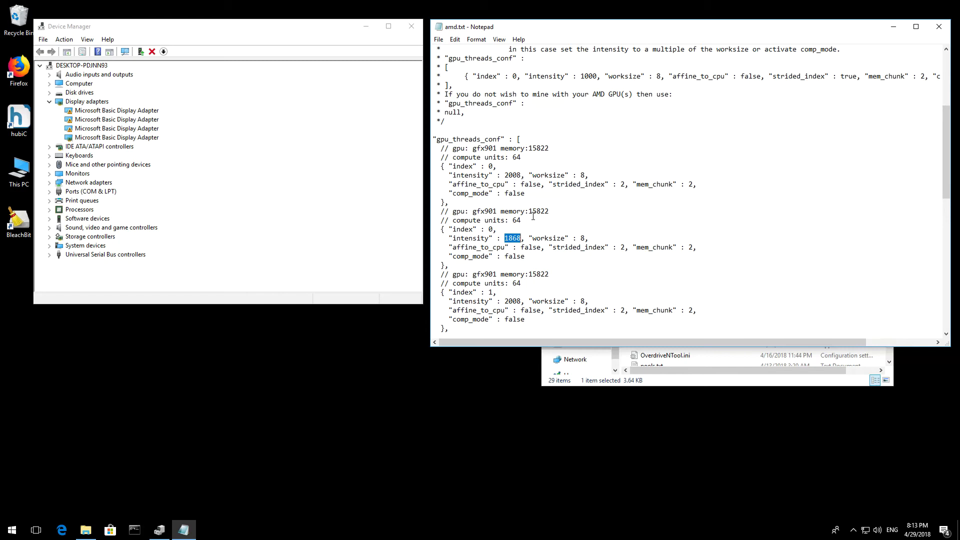
click(505, 238)
double_click(517, 238)
click(517, 238)
mouse_move(521, 238)
mouse_down()
mouse_move(504, 238)
mouse_move(521, 238)
mouse_up()
click(511, 238)
Open a Command Prompt as administrator, allow the elevation, and move its window down over the lower part of Device Manager
right_click(134, 530)
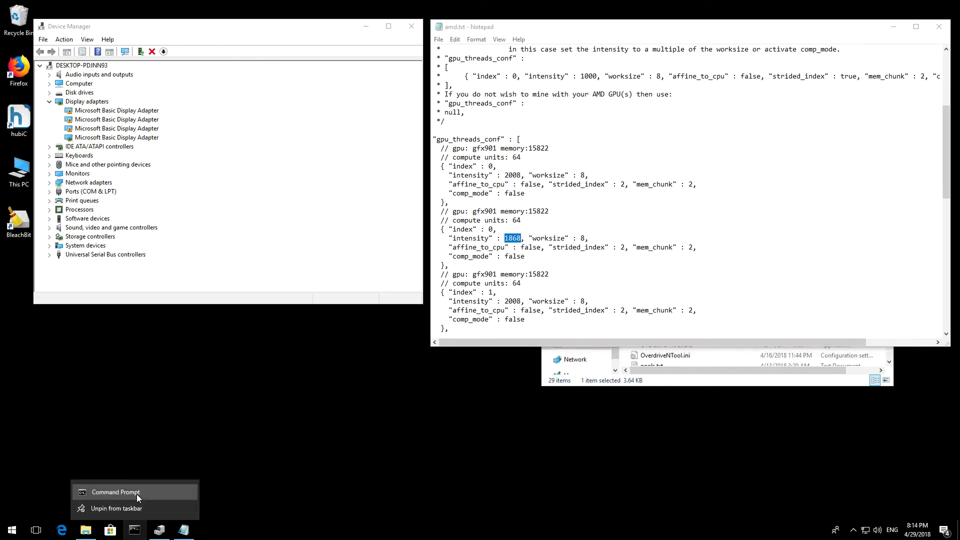
right_click(136, 494)
click(169, 445)
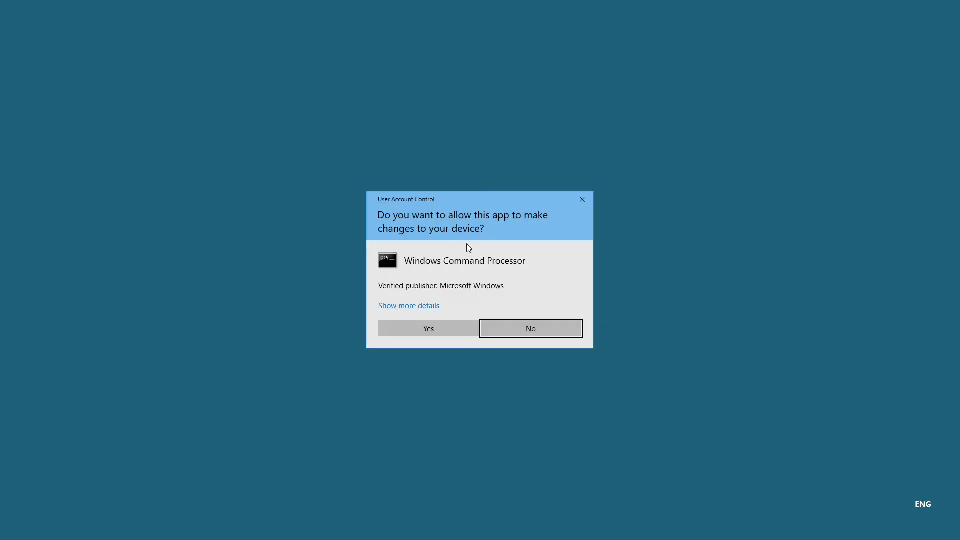
click(442, 333)
drag(312, 69, 277, 164)
Open a second Command Prompt as administrator and allow the elevation
right_click(135, 530)
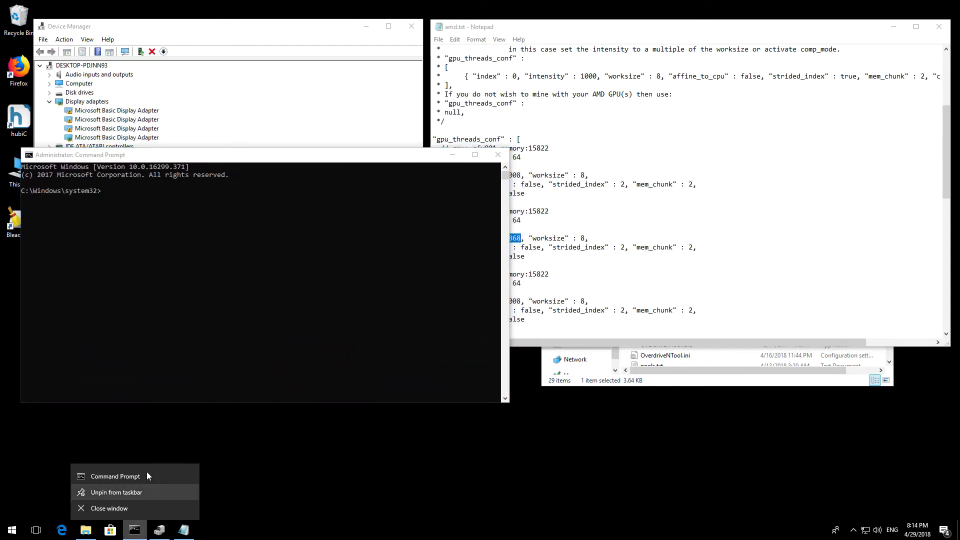
right_click(150, 476)
click(184, 421)
click(440, 330)
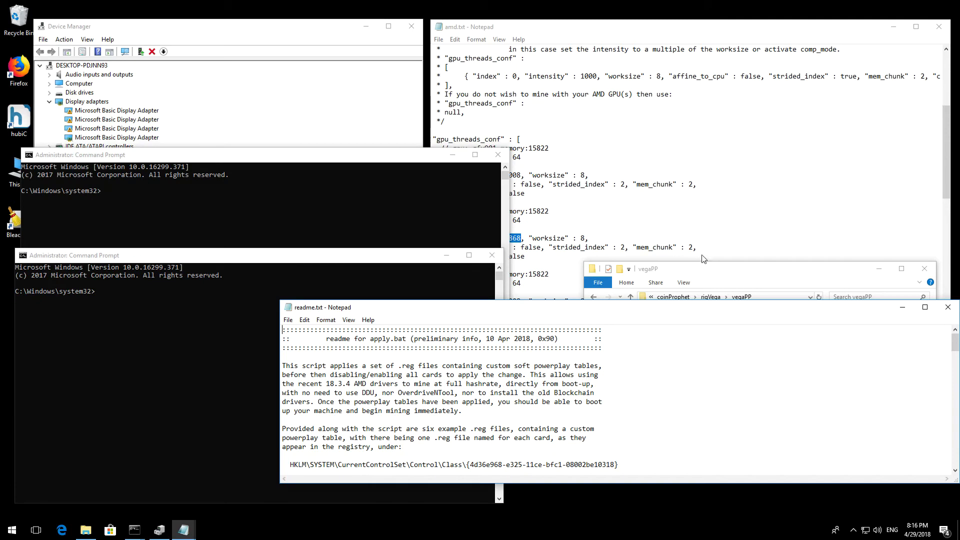
Change the first Command Prompt's directory to C:\coinProphet\rigVega\vegaPP
click(349, 221)
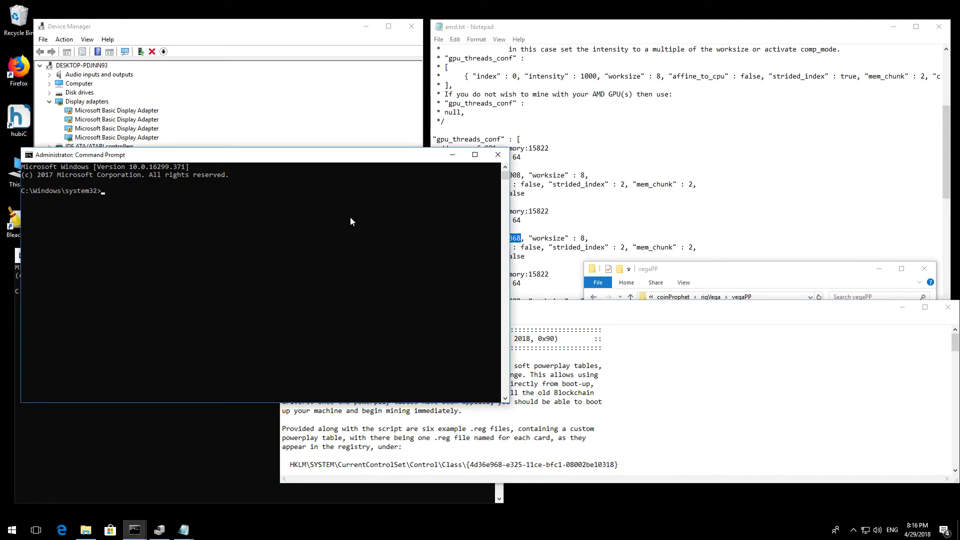
text(cd \)
key(Return)
text(cd coin)
key(Tab)
key(Return)
text(cd rigs)
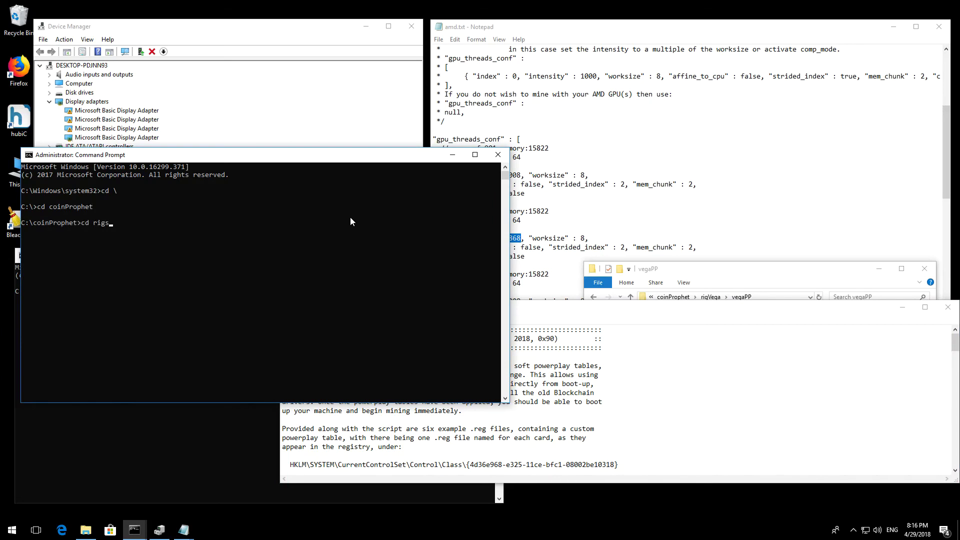
key(BackSpace)
text(Vega)
key(Return)
text(cd vegaPP)
key(Return)
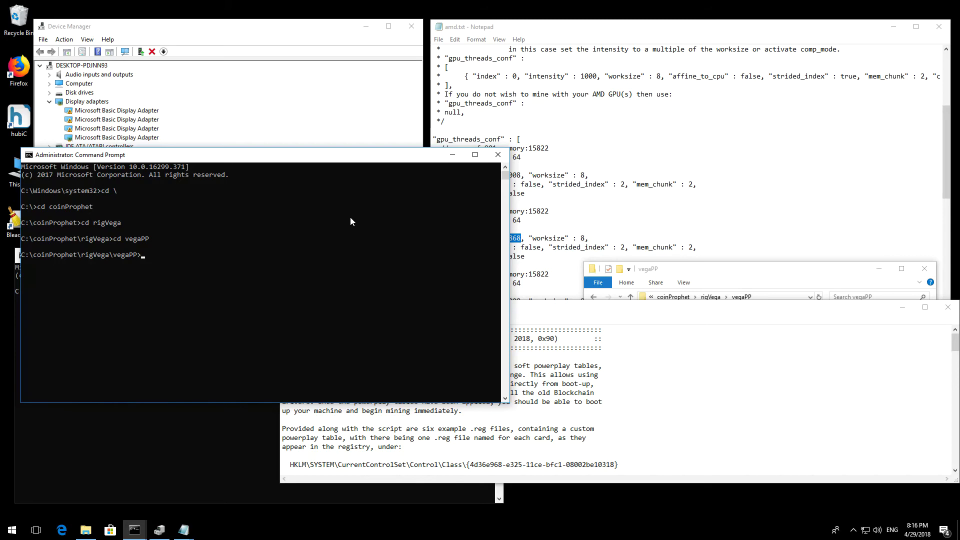
Read through readme.txt for the powerplay table script, including its list of ppt .reg files, and shift its window slightly down
click(741, 391)
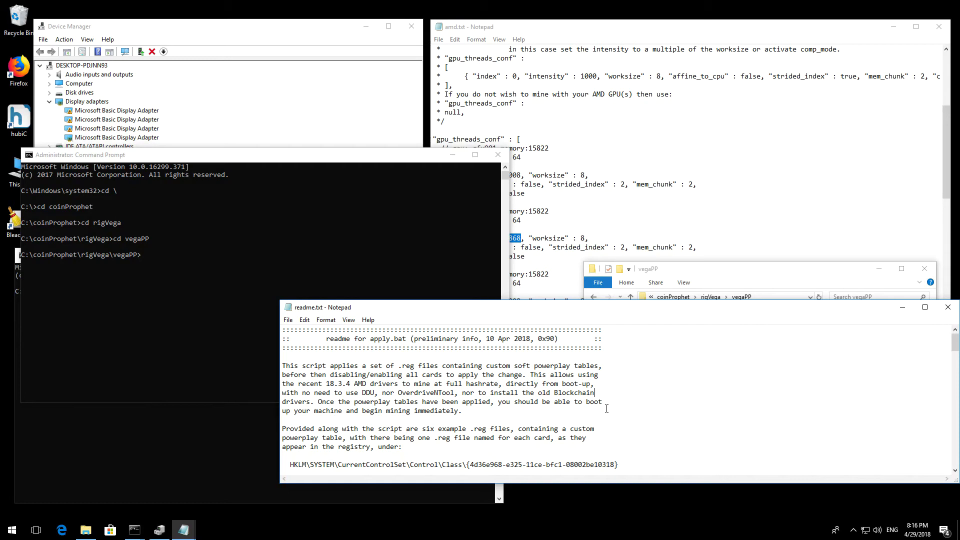
drag(692, 310, 690, 328)
click(660, 429)
scroll(660, 441, down, 3)
scroll(660, 441, down, 3)
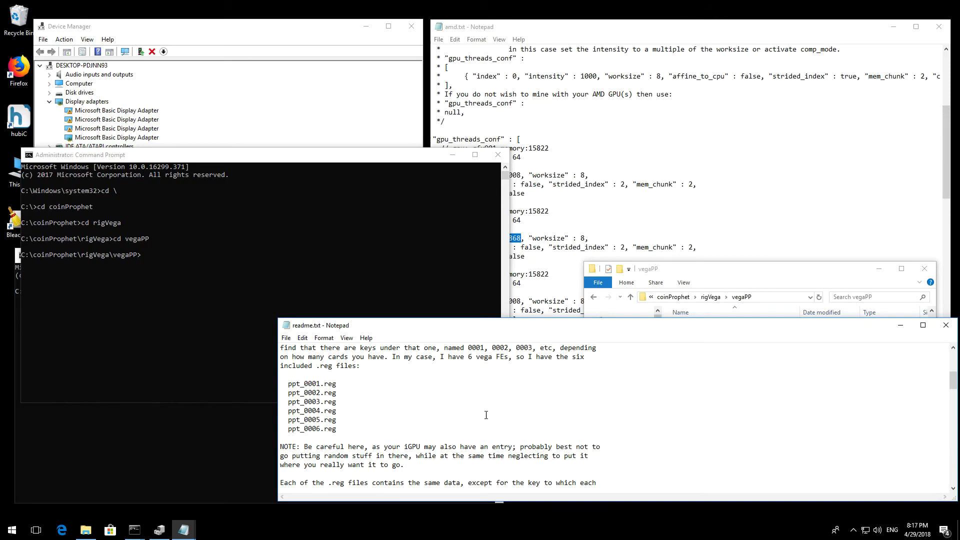
scroll(463, 425, up, 2)
Open apply.bat from the vegaPP folder for editing
click(732, 280)
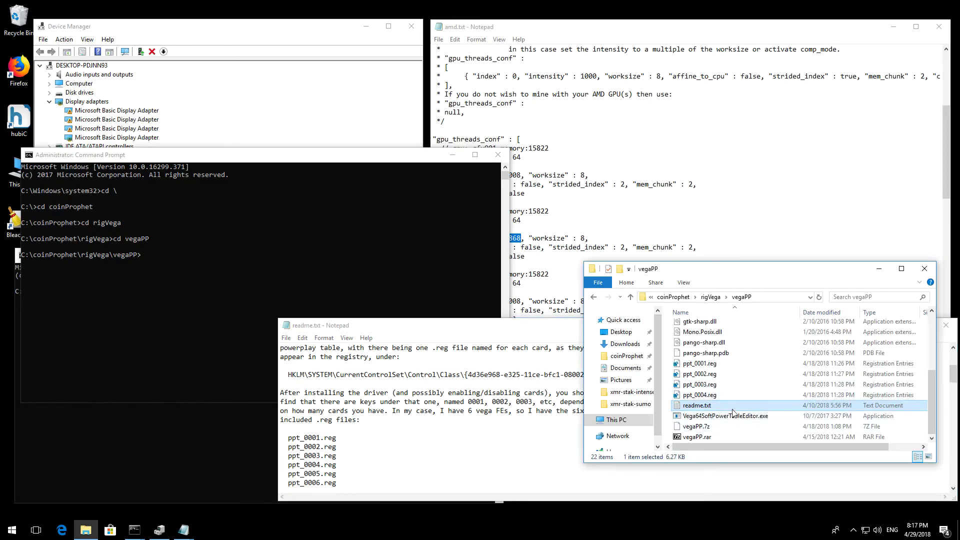
scroll(730, 400, up, 4)
right_click(703, 337)
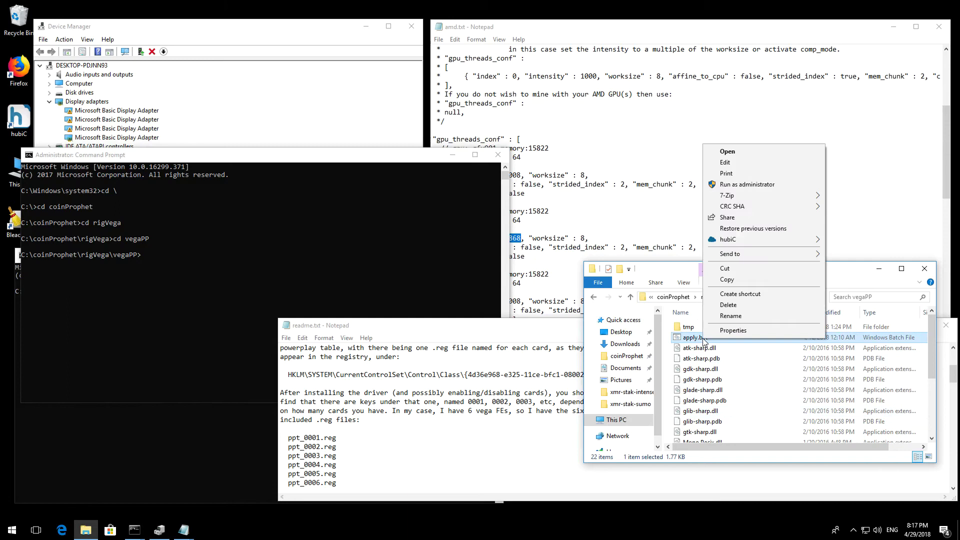
click(735, 162)
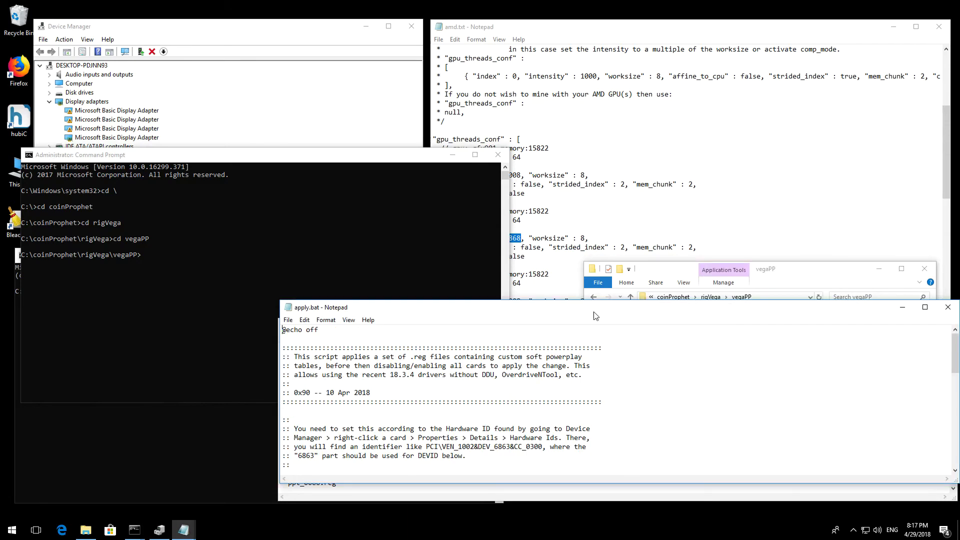
Examine the DEVID setting and the card numbers in the registry loop of apply.bat
scroll(580, 335, down, 4)
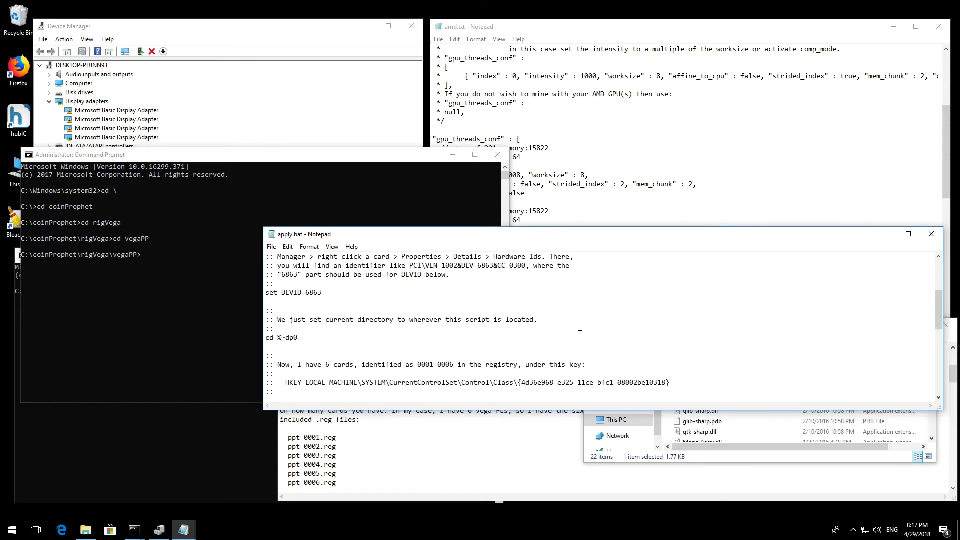
scroll(525, 336, down, 5)
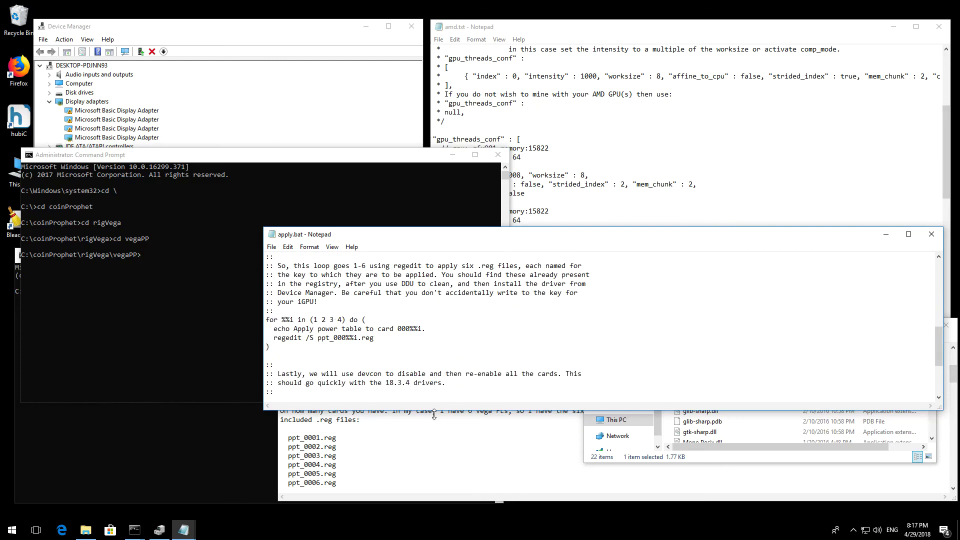
drag(314, 320, 343, 320)
click(318, 321)
click(334, 320)
click(343, 320)
Open ppt_0001.reg from the vegaPP folder for editing and move its window down
click(92, 531)
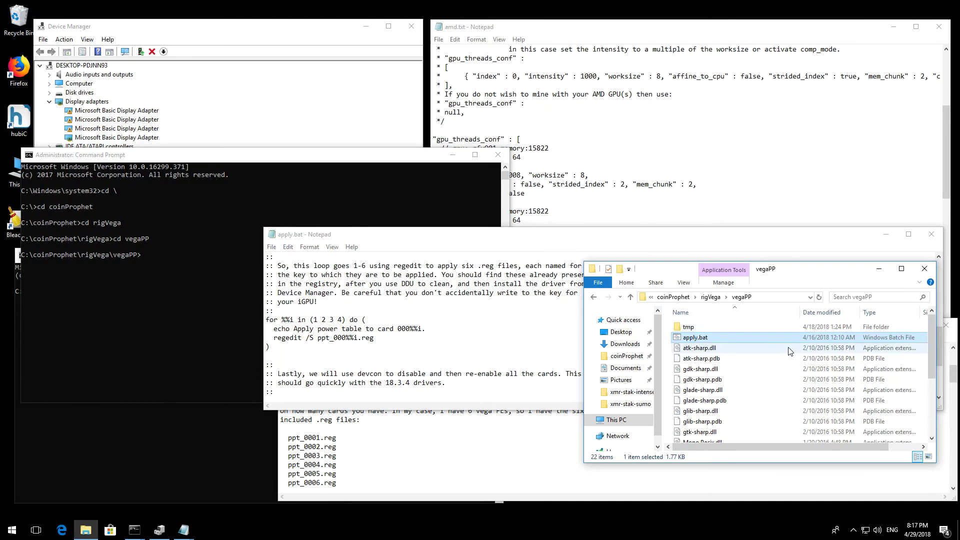
scroll(783, 345, down, 4)
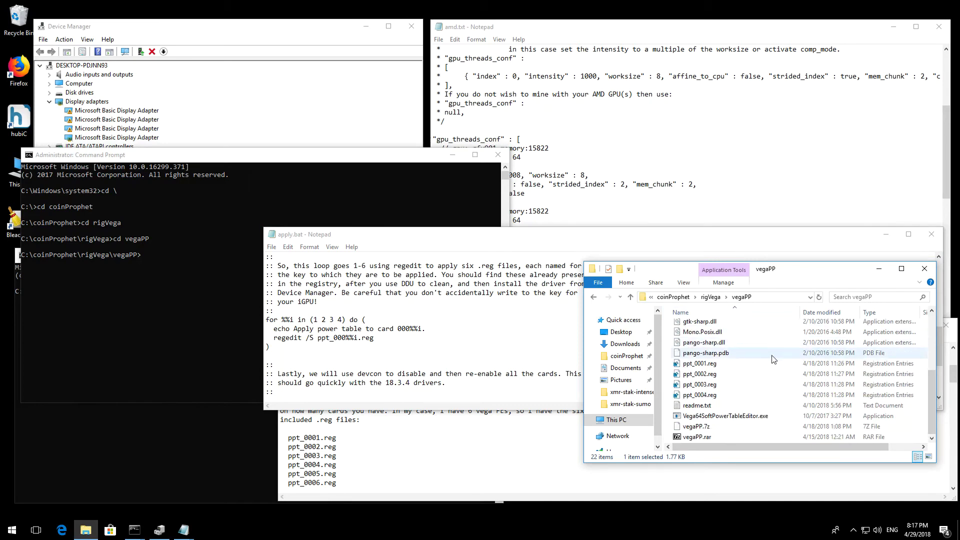
click(743, 368)
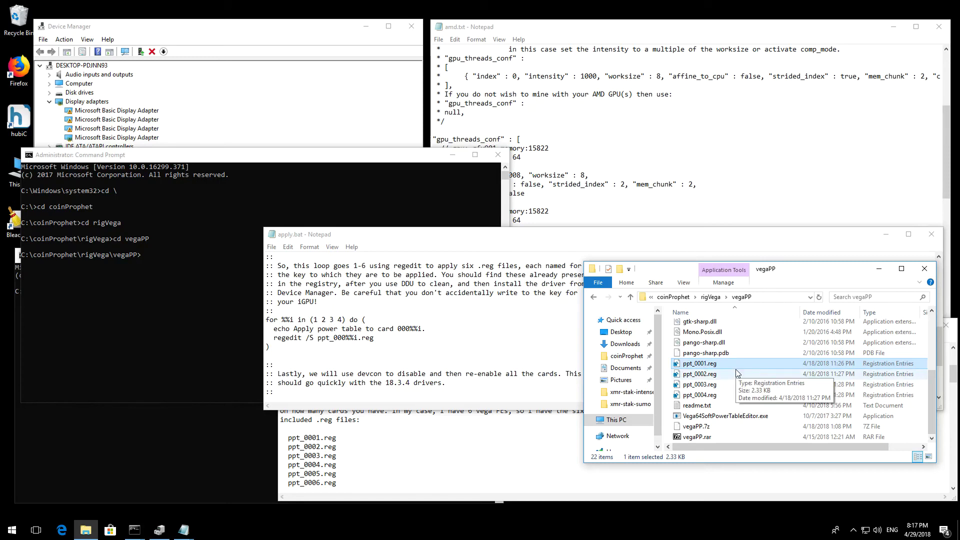
right_click(737, 365)
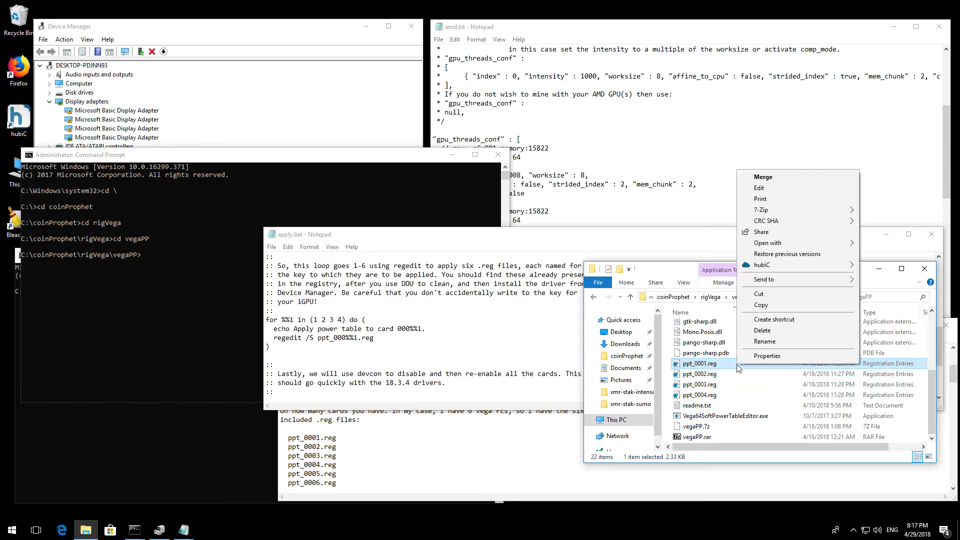
click(776, 189)
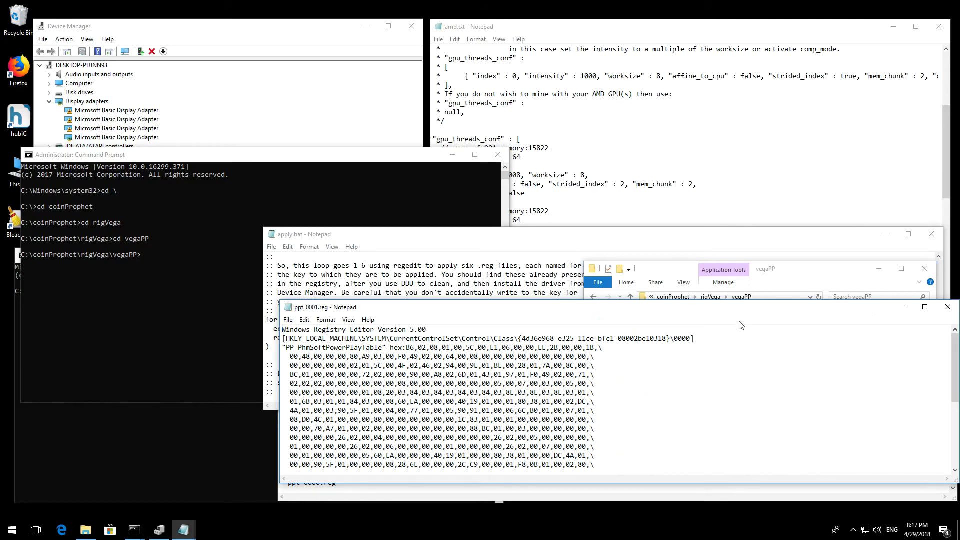
drag(760, 311, 754, 353)
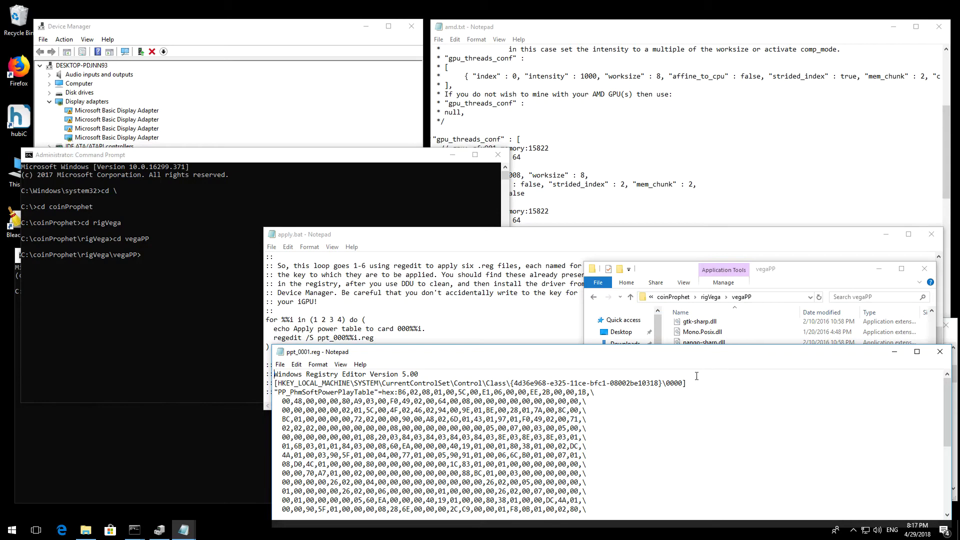
Check the card number at the end of the registry key path in ppt_0001.reg, and close the file
drag(668, 383, 676, 383)
key(Right)
key(ctrl+z)
click(690, 416)
click(940, 352)
Close apply.bat and readme.txt, and select Vega64SoftPowerTableEditor.exe in the vegaPP folder
click(497, 274)
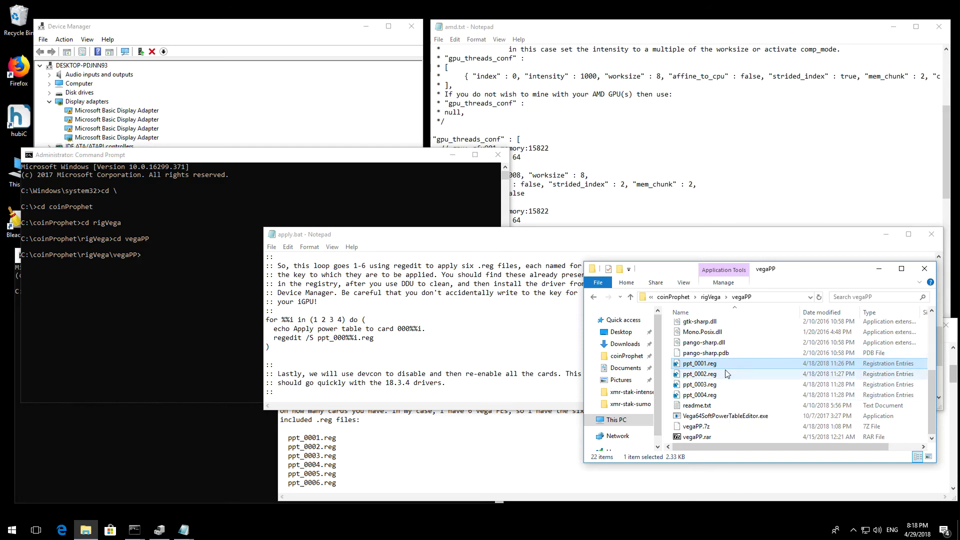
click(327, 320)
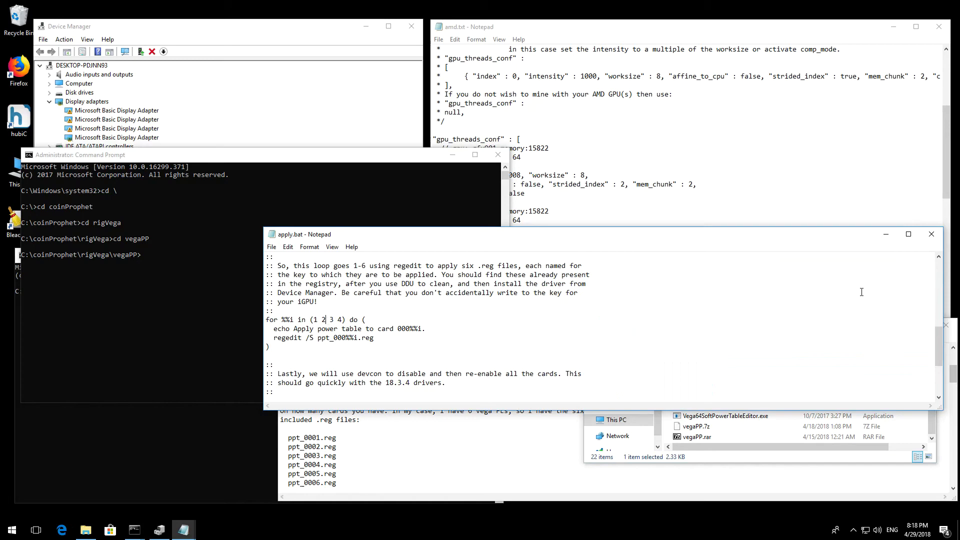
click(933, 238)
click(933, 238)
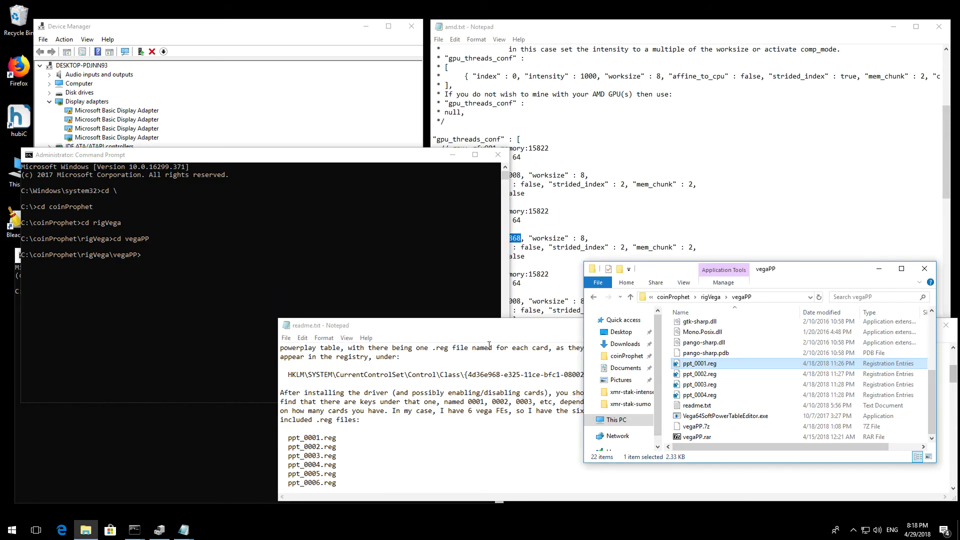
click(429, 433)
click(945, 325)
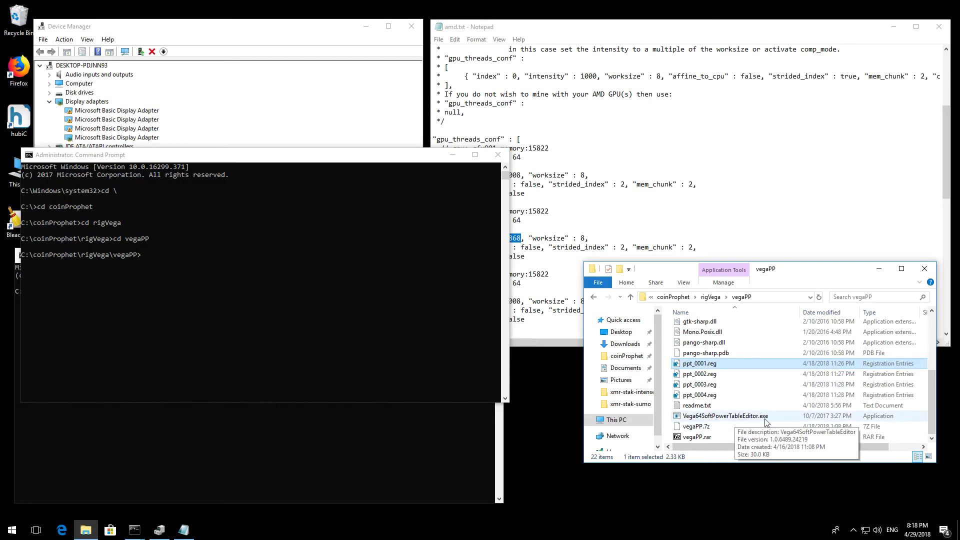
click(796, 417)
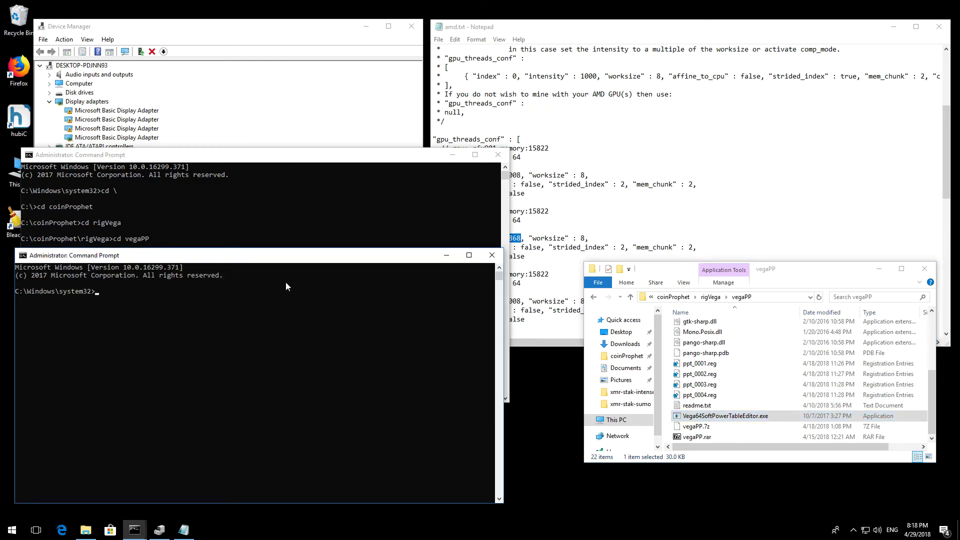
Arrange the two Command Prompt windows one above the other so that both prompts show
drag(257, 262, 258, 278)
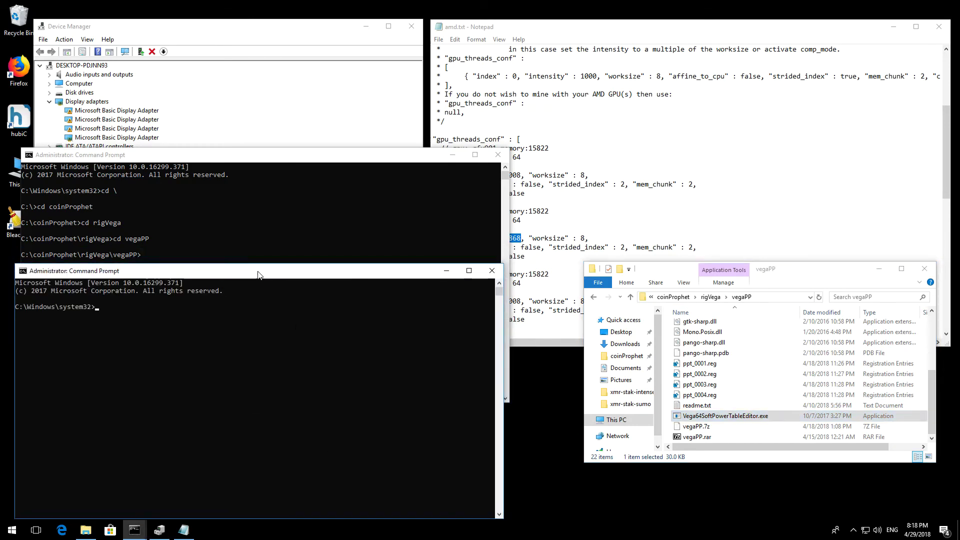
drag(250, 155, 247, 149)
click(323, 385)
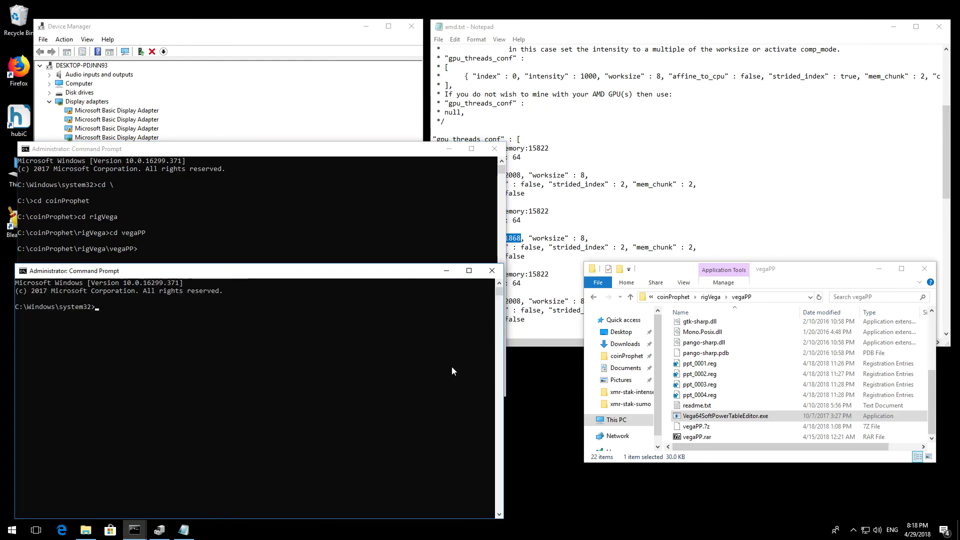
Begin a manual driver update for the fourth Microsoft Basic Display Adapter and browse for a driver file to install from disk
click(245, 46)
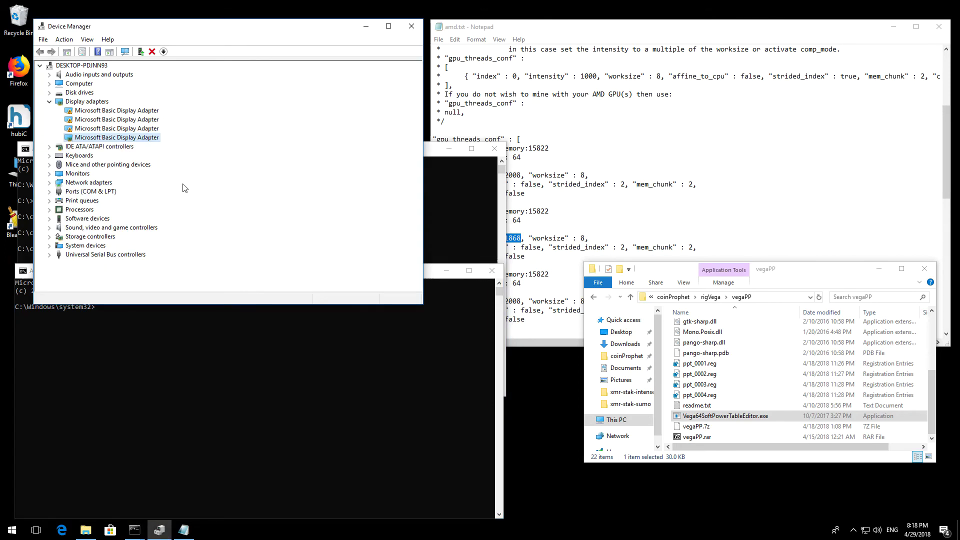
right_click(132, 138)
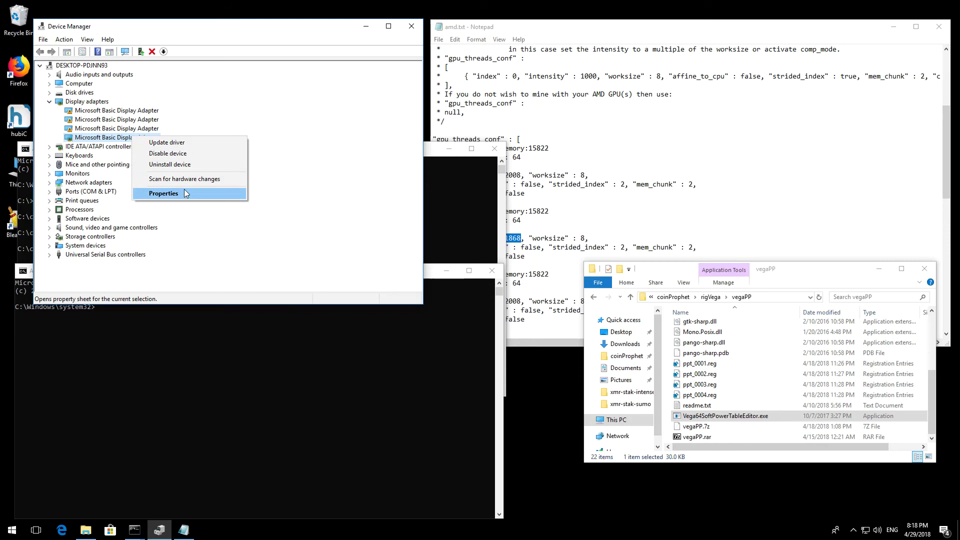
click(207, 144)
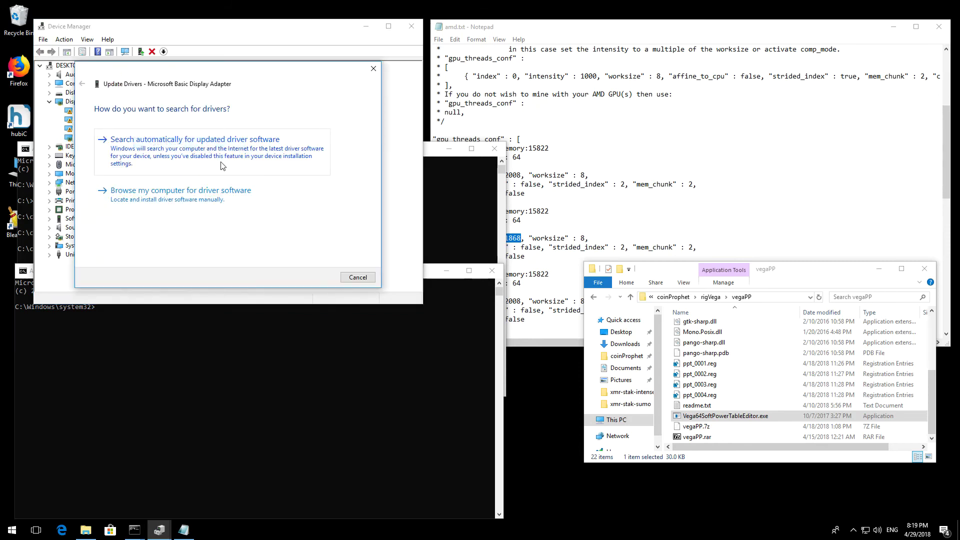
click(237, 199)
click(208, 220)
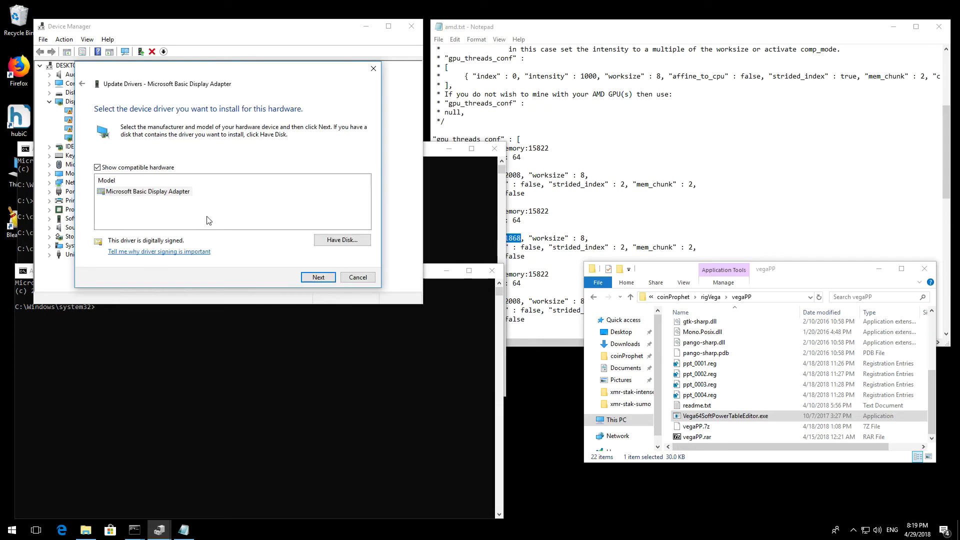
click(316, 240)
click(305, 226)
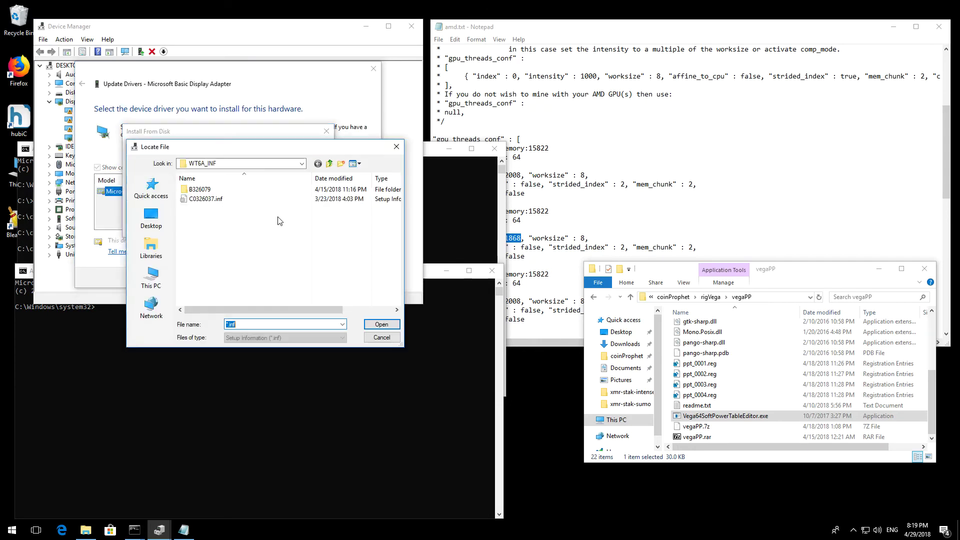
Go up from the WT6A_INF folder to the AMD folder on Local Disk (C:) in the driver file browser
click(330, 164)
click(330, 164)
click(329, 163)
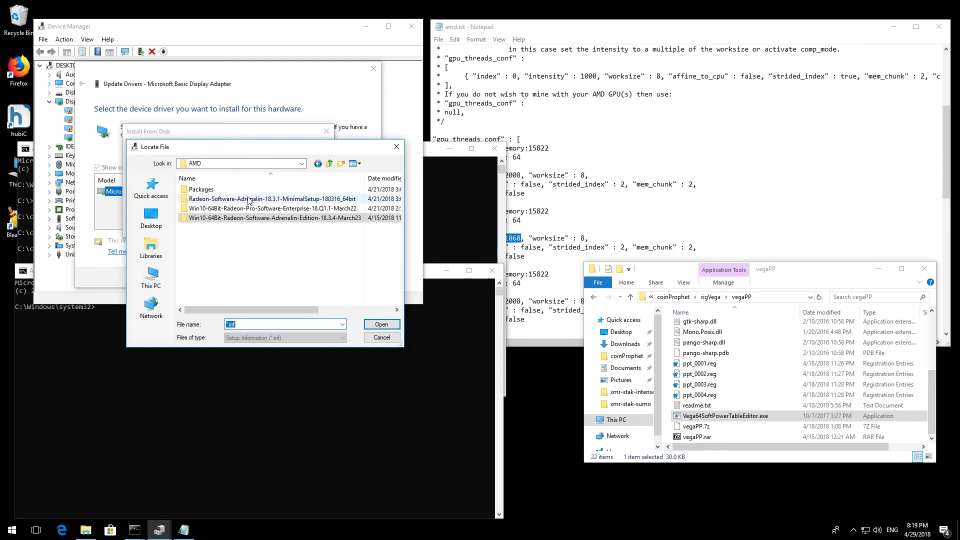
click(240, 164)
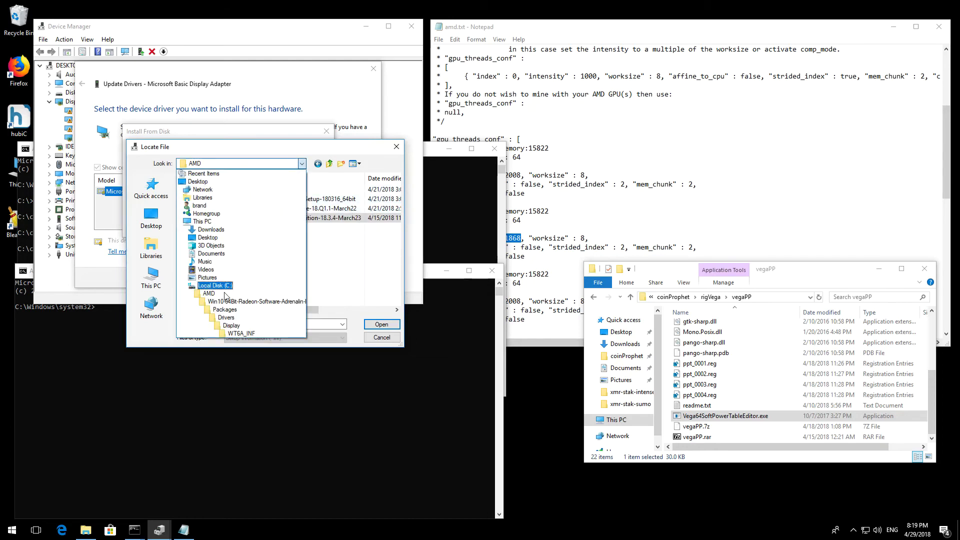
click(209, 293)
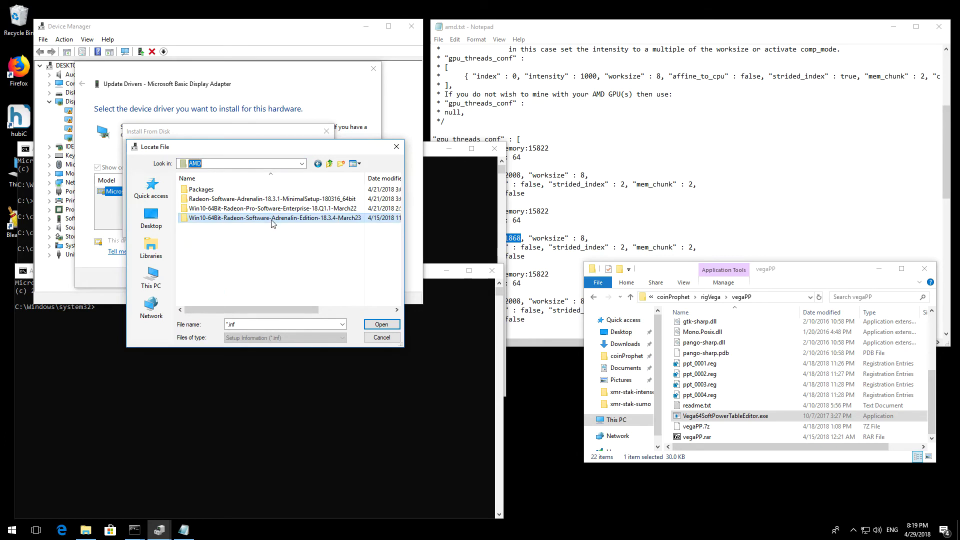
Load C0326037.inf from Packages\Drivers\Display\WT6A_INF of the Win10-64Bit-Radeon-Software-Adrenalin-Edition-18.3.4-March23 folder as the driver source
double_click(342, 220)
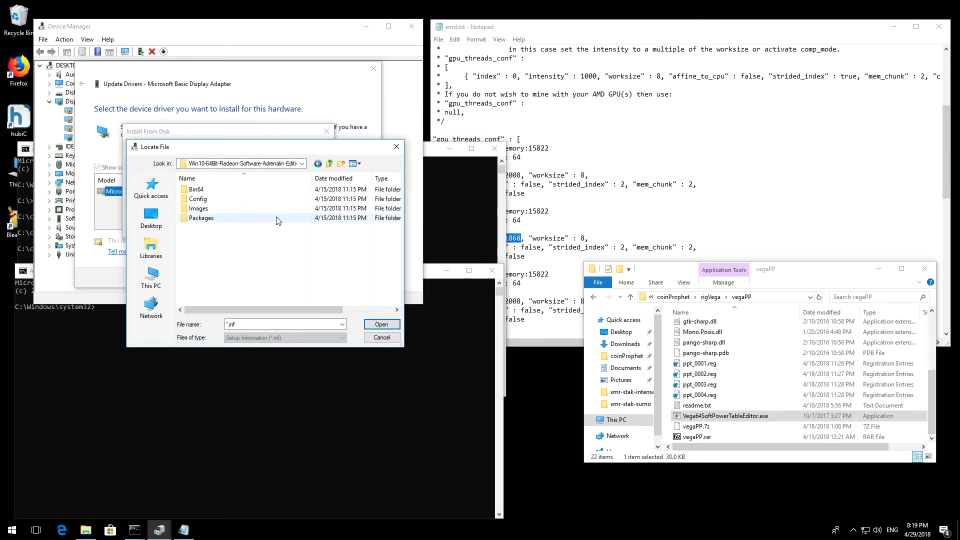
double_click(280, 219)
double_click(270, 199)
double_click(270, 198)
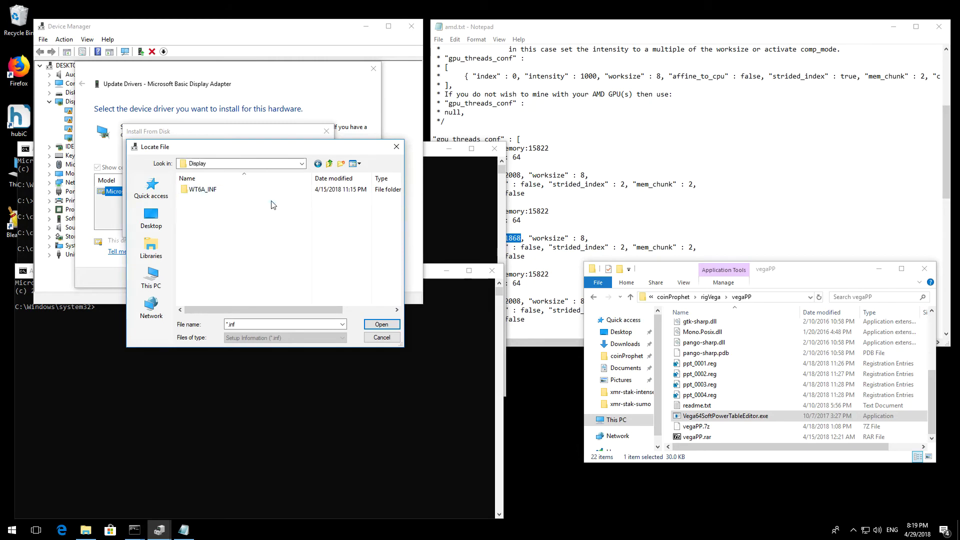
double_click(271, 191)
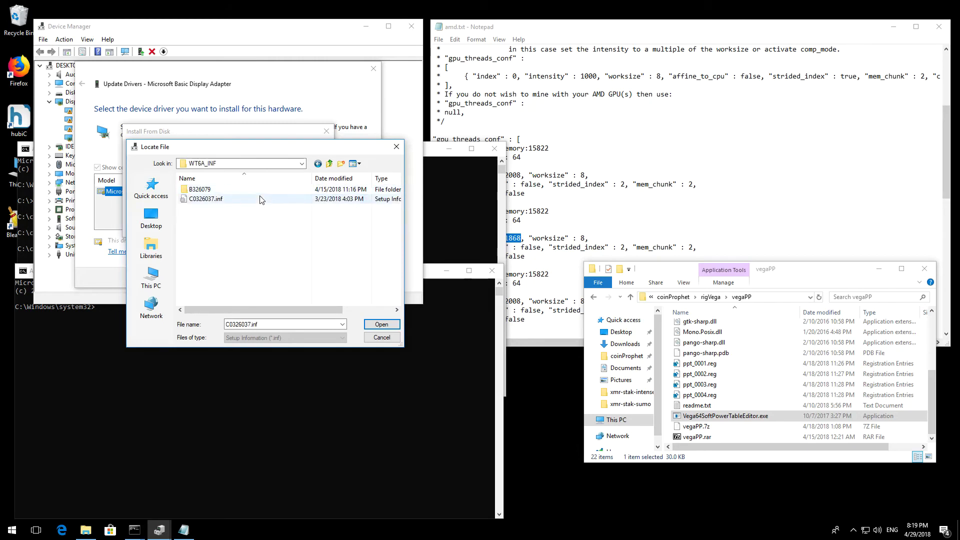
double_click(263, 198)
click(310, 153)
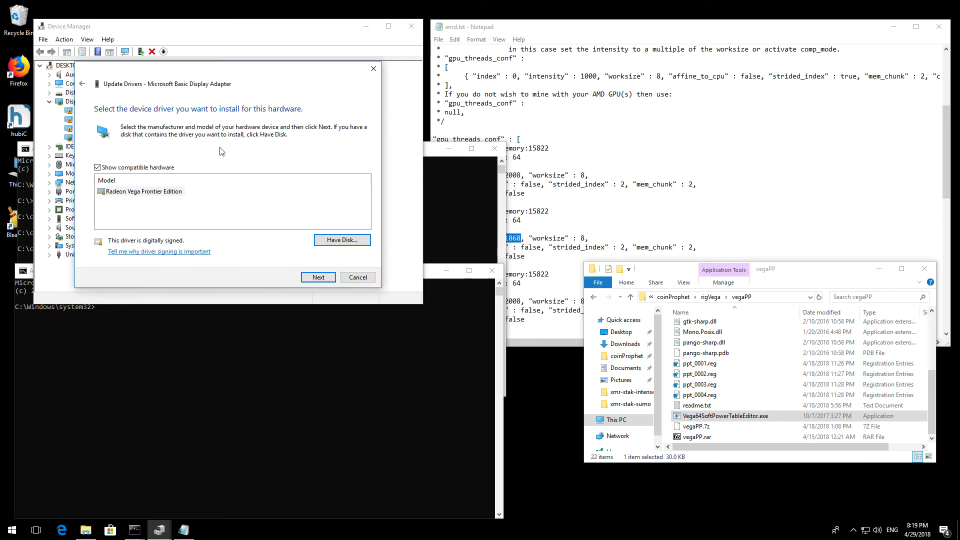
Install the Radeon Vega Frontier Edition driver, and select AMD-Compute-Switcher.exe in the rigVega folder while it installs
drag(182, 72, 242, 197)
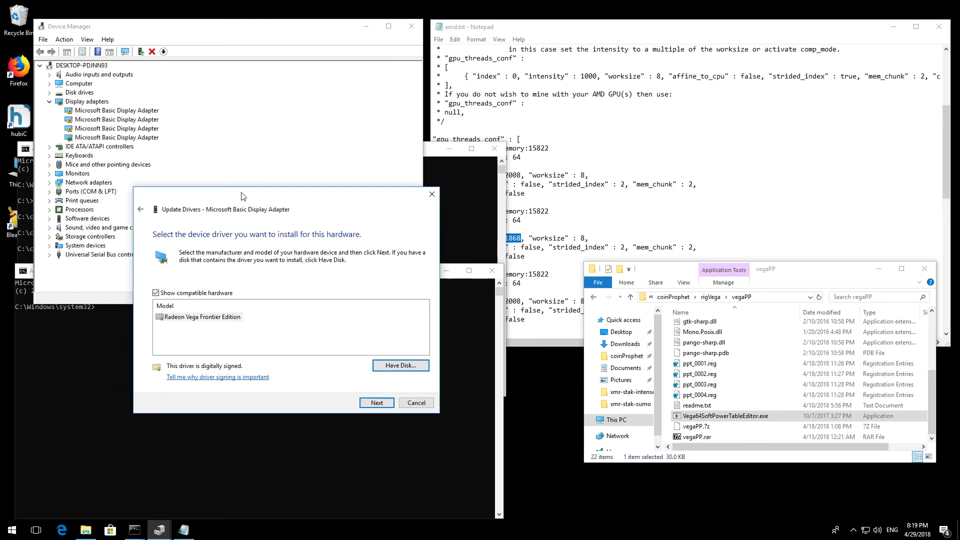
click(384, 405)
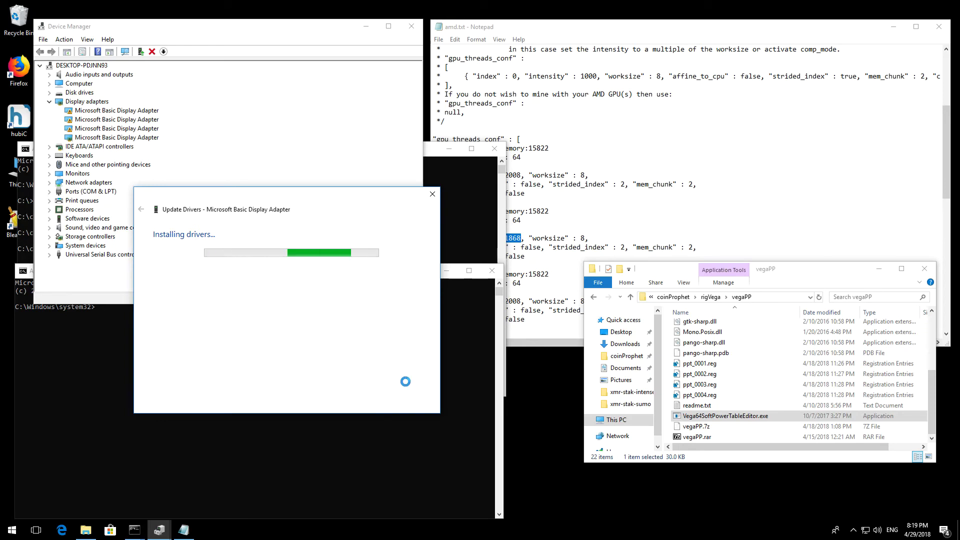
click(710, 297)
scroll(750, 353, down, 3)
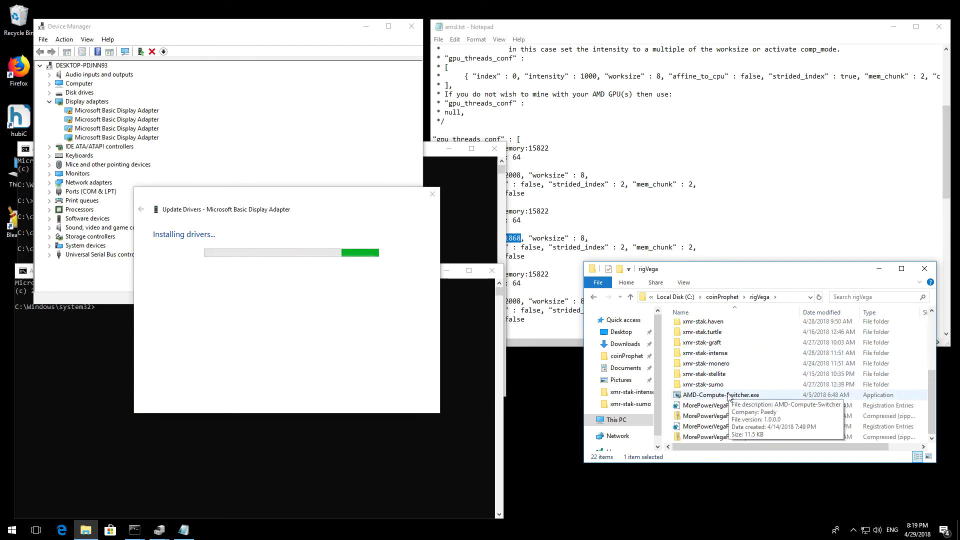
click(684, 396)
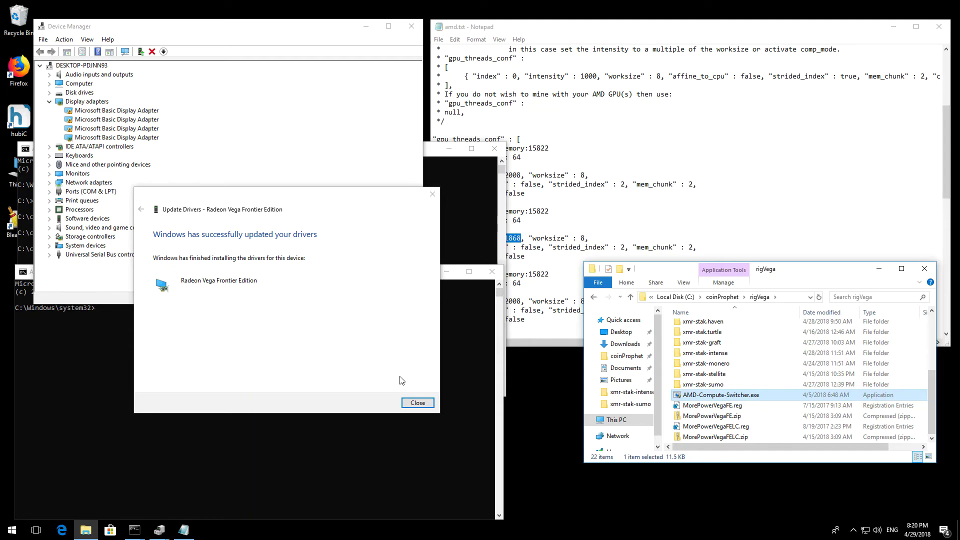
click(417, 403)
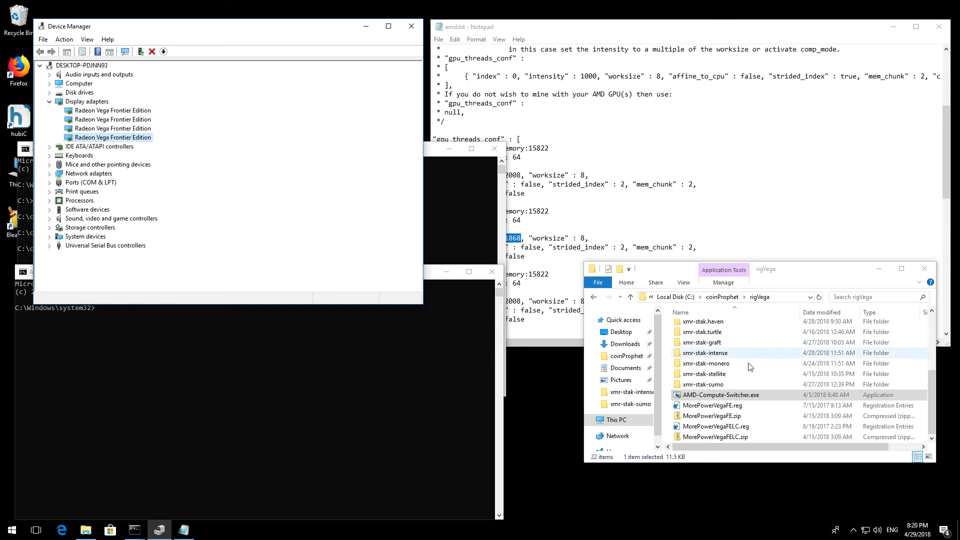
Launch OverdriveNTool.exe from the xmr-stak-sumo folder and try to apply its current settings to Radeon Vega Frontier Edition card 0
double_click(734, 385)
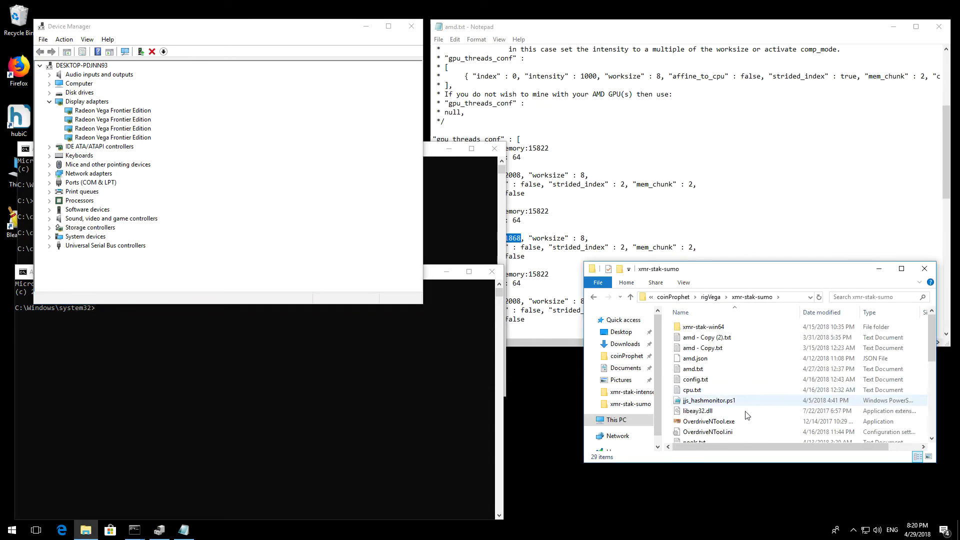
double_click(748, 421)
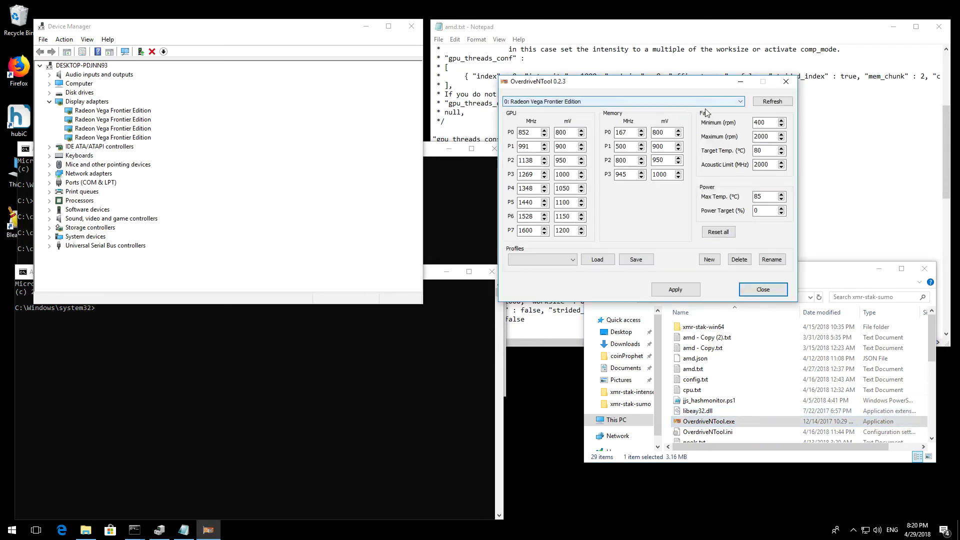
drag(697, 89, 483, 102)
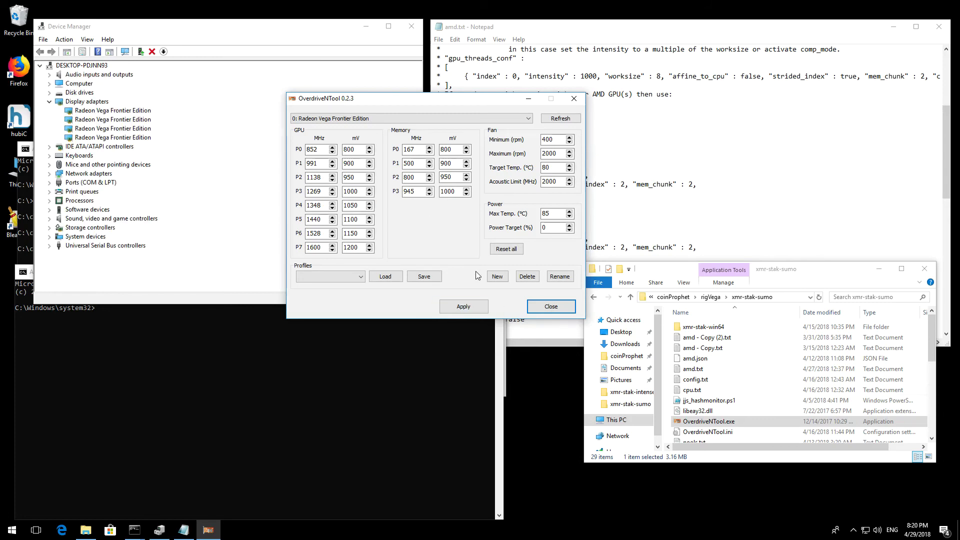
click(470, 306)
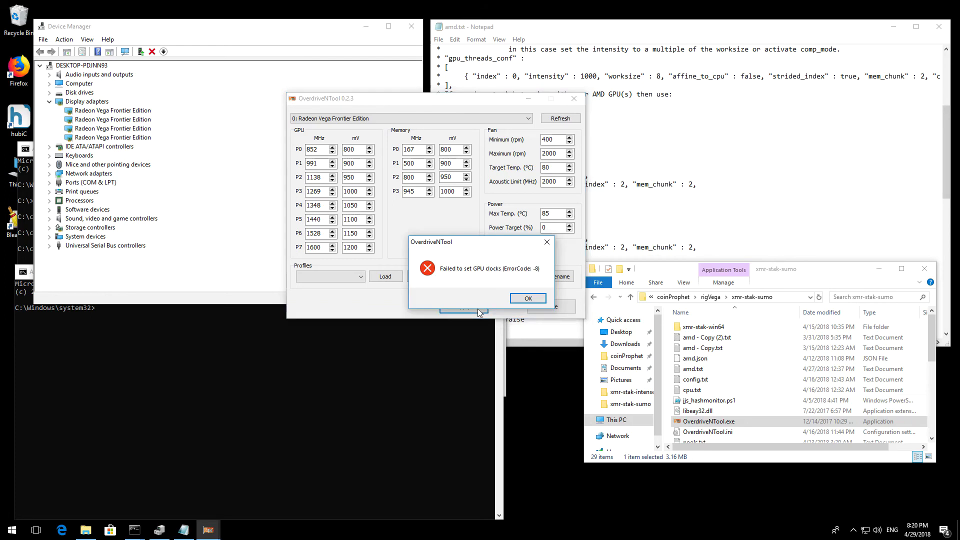
click(532, 297)
click(531, 298)
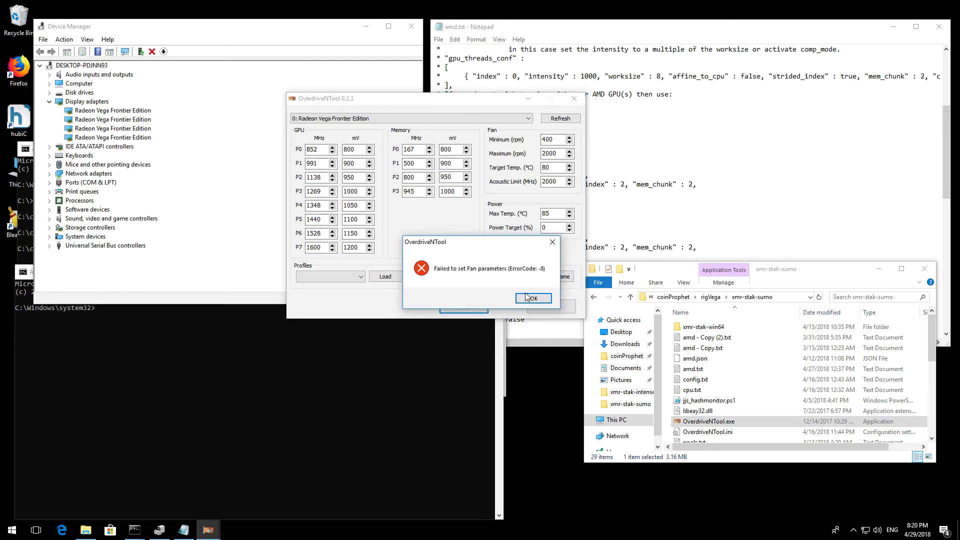
click(541, 301)
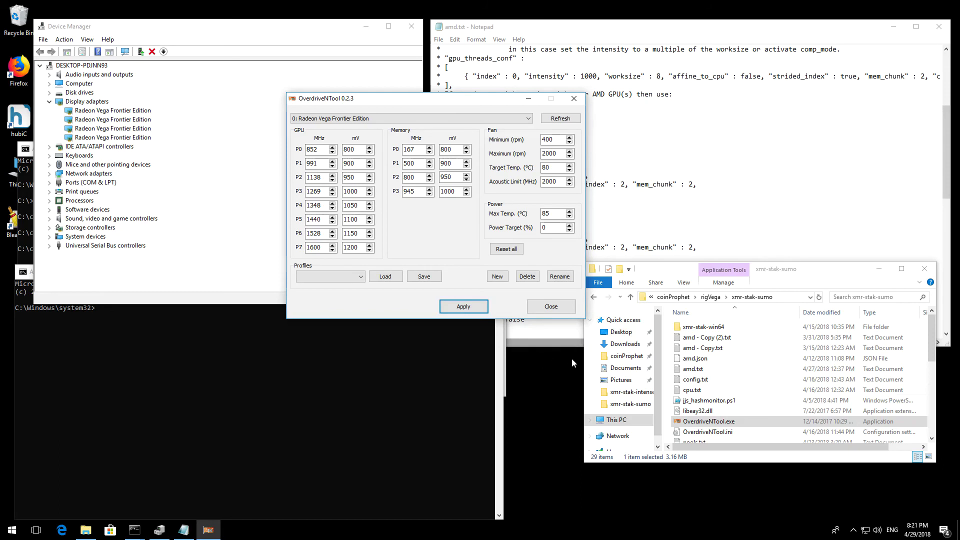
Run apply.bat in the Command Prompt that is at the vegaPP folder
click(342, 364)
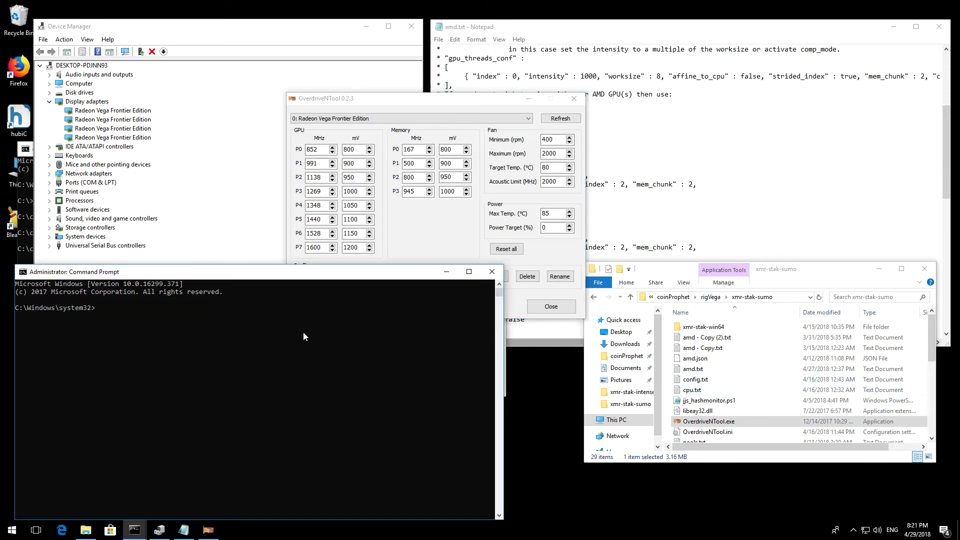
click(30, 183)
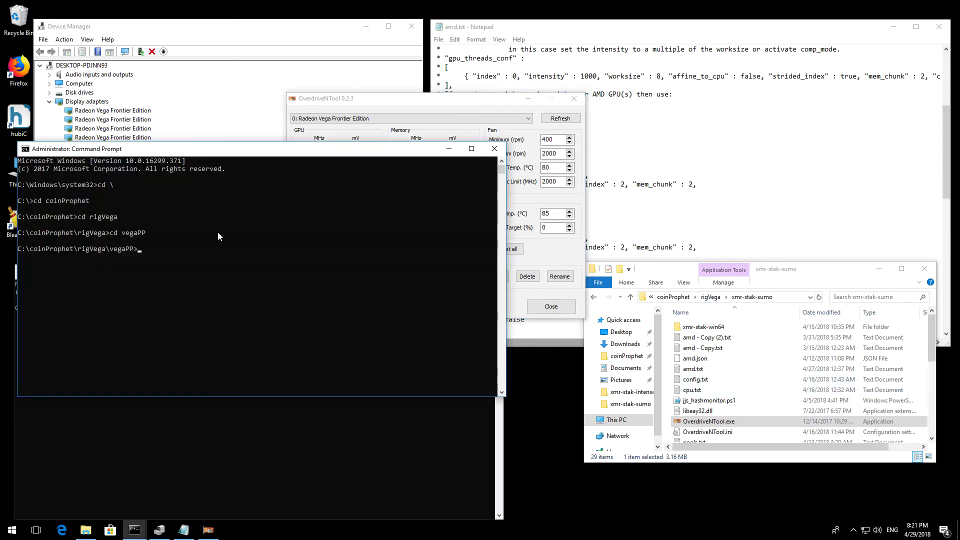
text(apply.bat)
key(Return)
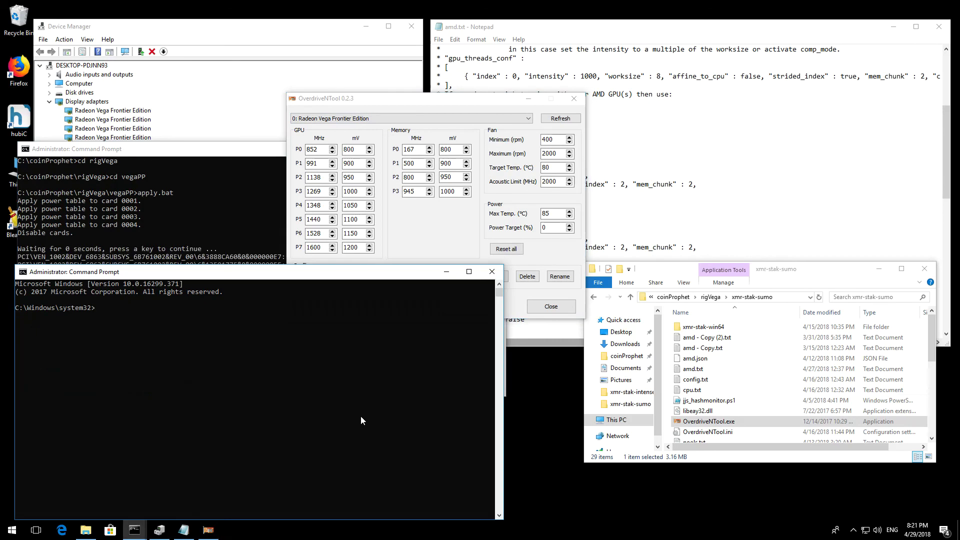
Change the second Command Prompt's directory to C:\coinProphet\rigVega\xmr-stak-sumo
text(cd \)
key(Return)
text(cd coinProphet)
key(Return)
text(cd rigVega)
key(Return)
text(cd xmr-stak-intense)
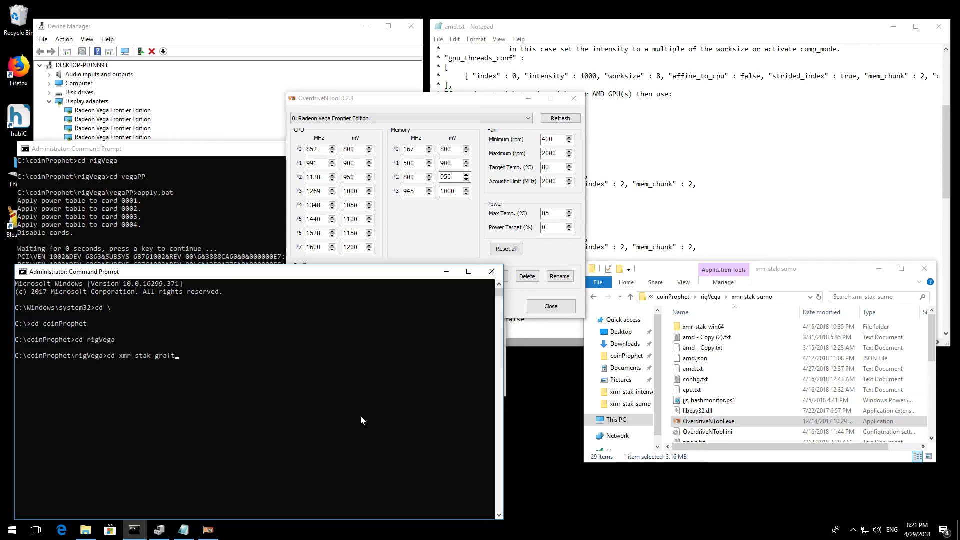
key(Tab)
key(Tab)
key(shift+Tab)
key(Return)
Check the GPU thread intensities in amd.txt, and start xmr-stak.exe with the --noCPU option from the xmr-stak-sumo prompt
key(alt+Tab)
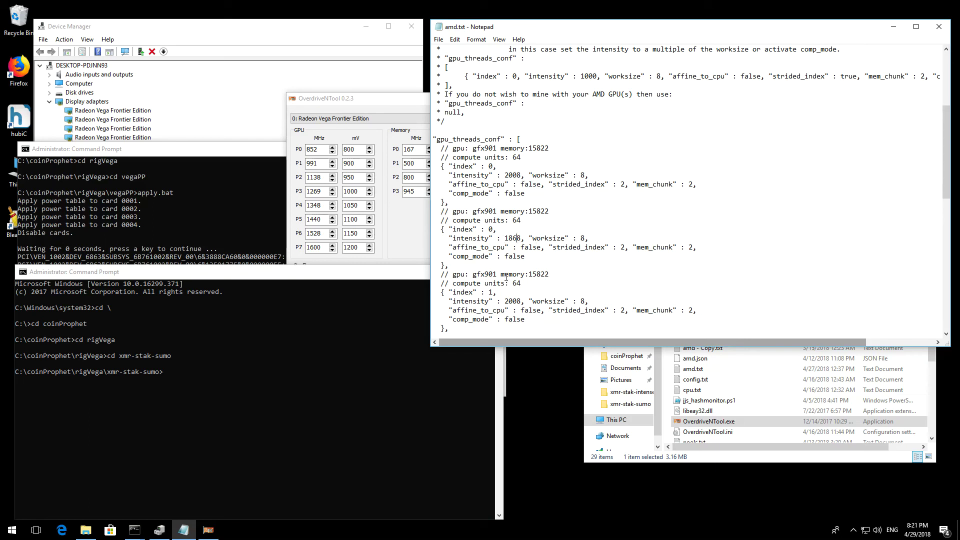
scroll(542, 310, down, 3)
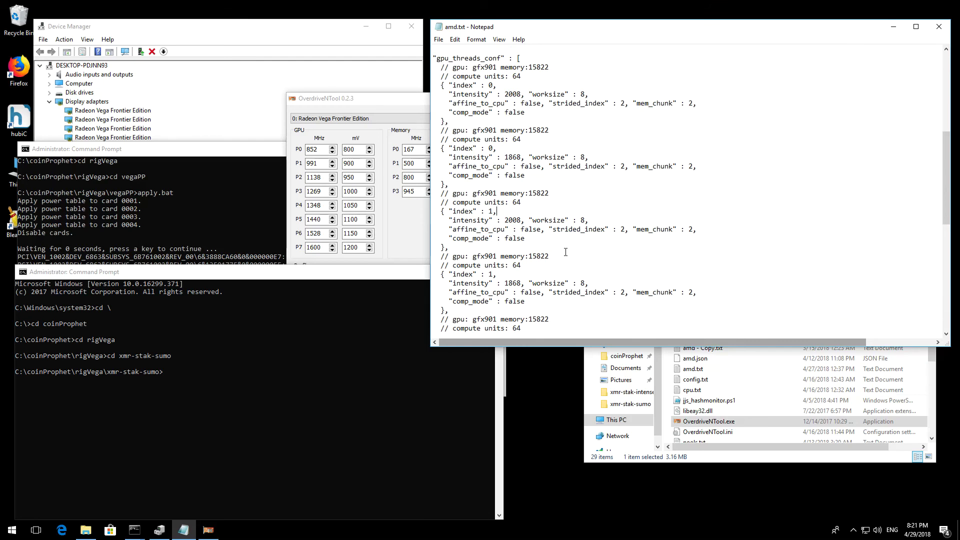
scroll(539, 260, down, 1)
scroll(515, 302, down, 1)
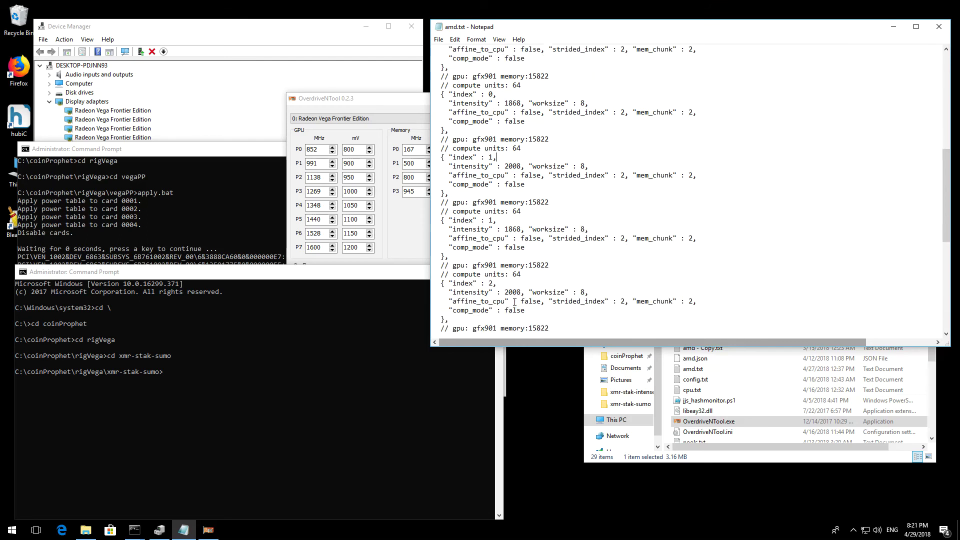
click(242, 368)
text(xmr-s)
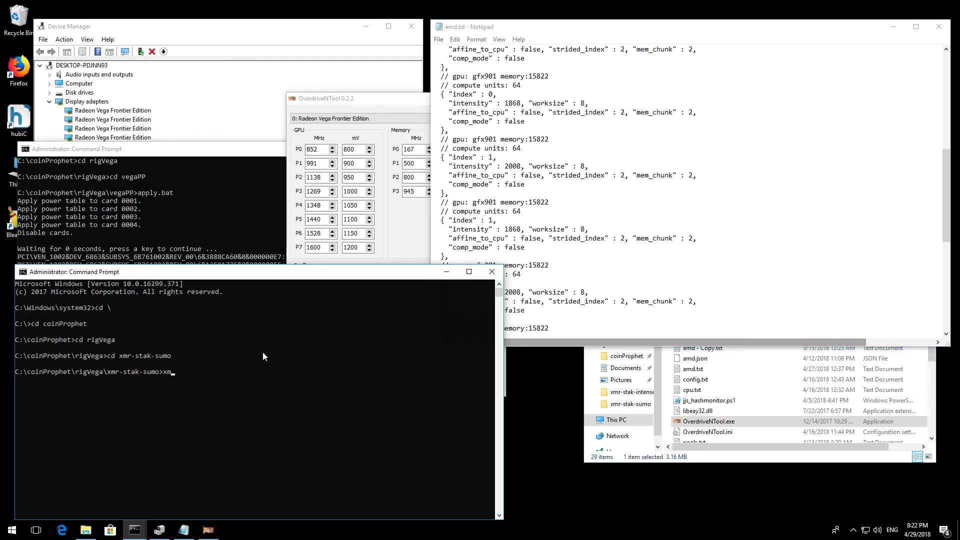
text(tak.exe --noCPU)
key(Return)
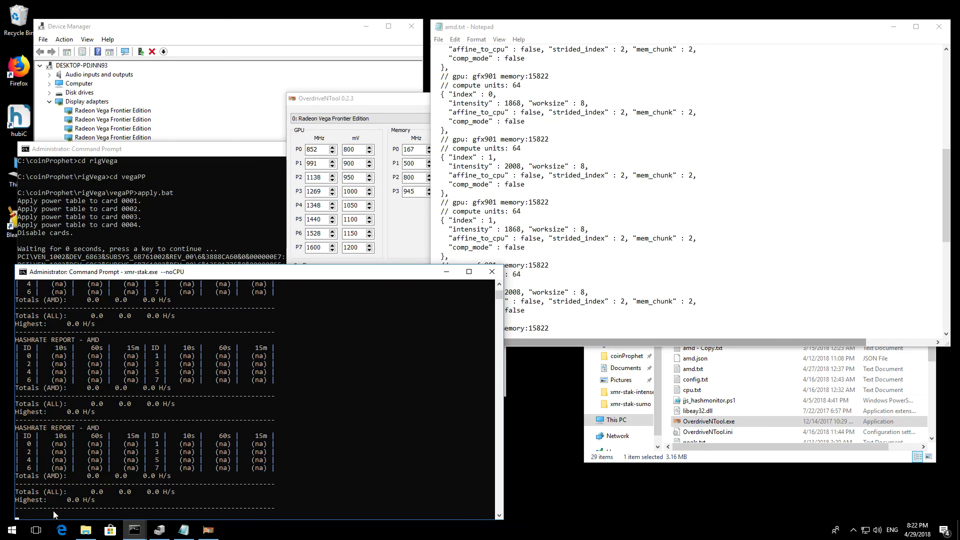
Show the desktop and open Control Panel
right_click(13, 531)
key(Return)
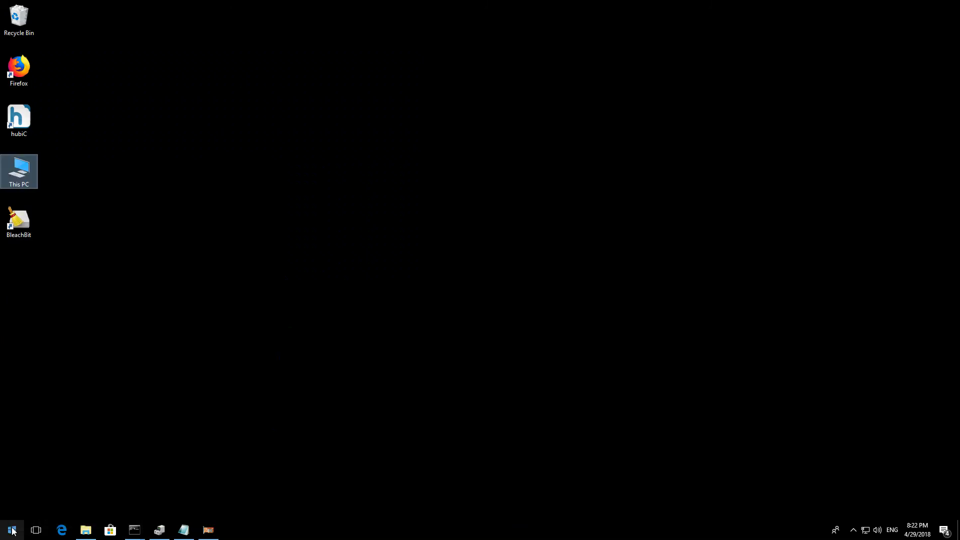
click(12, 531)
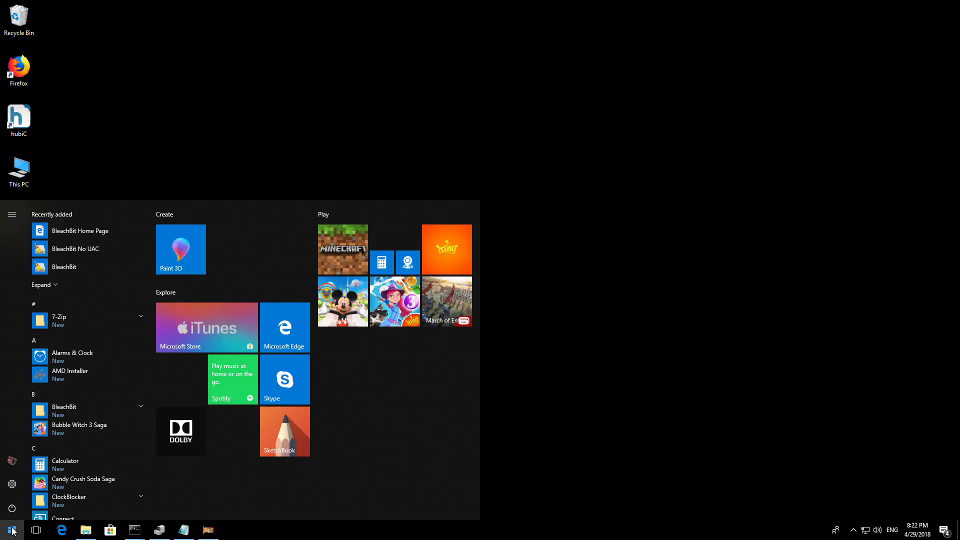
text(control)
key(Return)
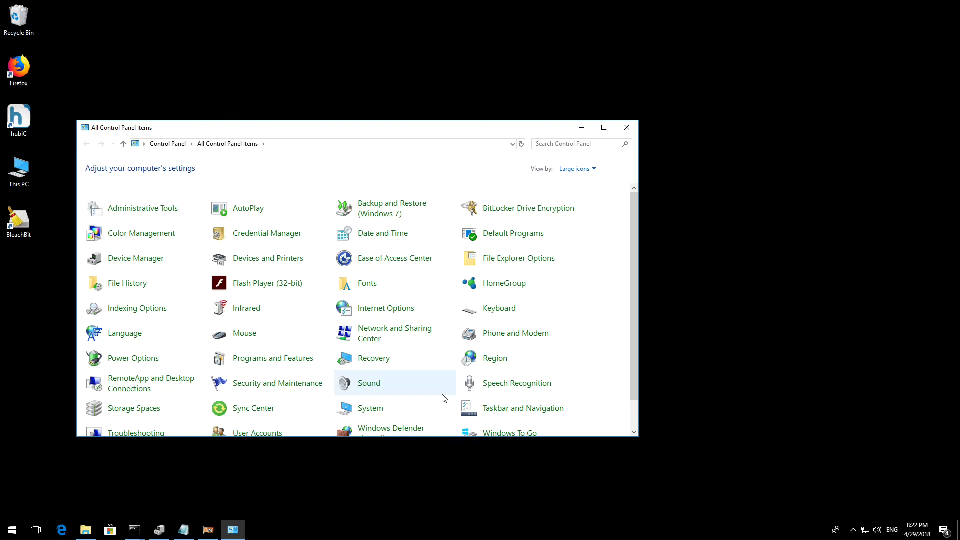
Open the Virtual Memory settings from System's advanced performance options, and move the dialog clear of the Performance Options window
click(376, 409)
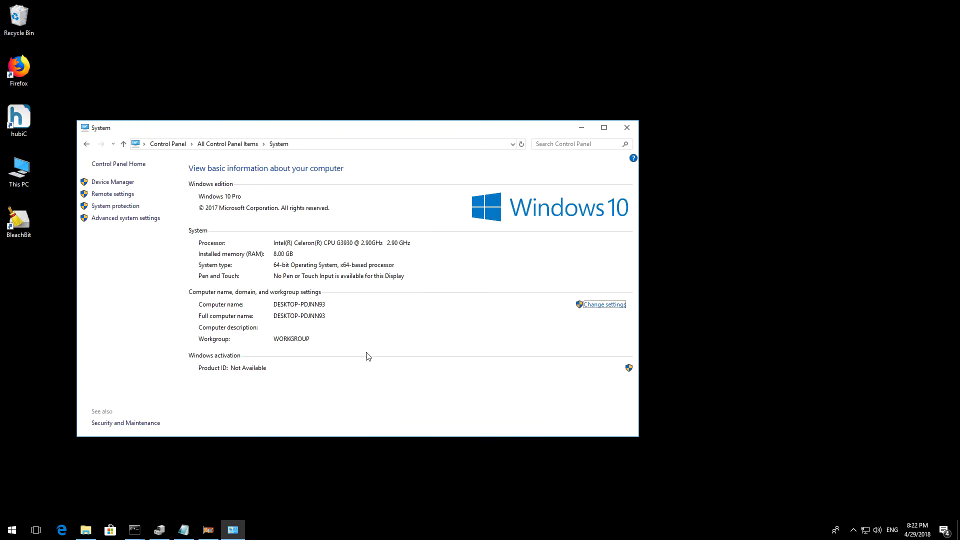
click(145, 218)
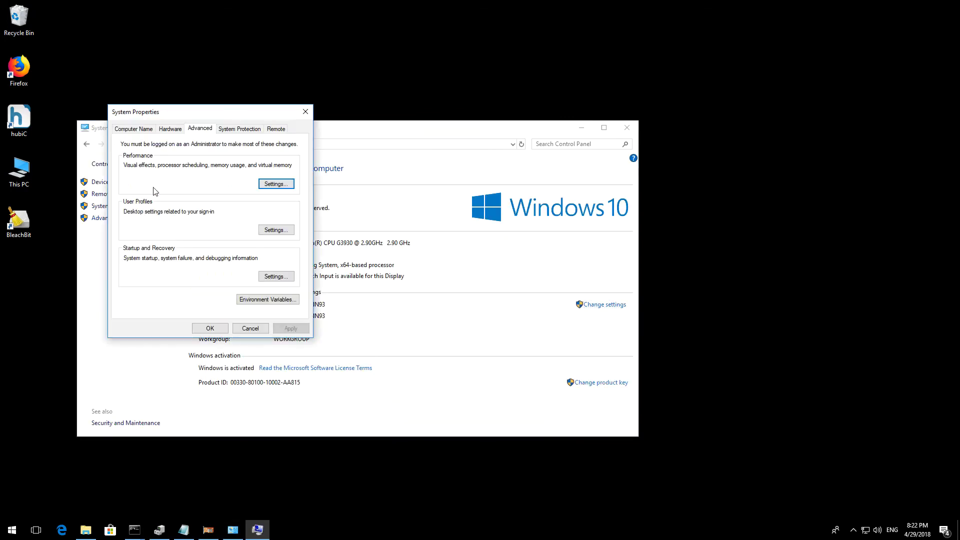
click(281, 185)
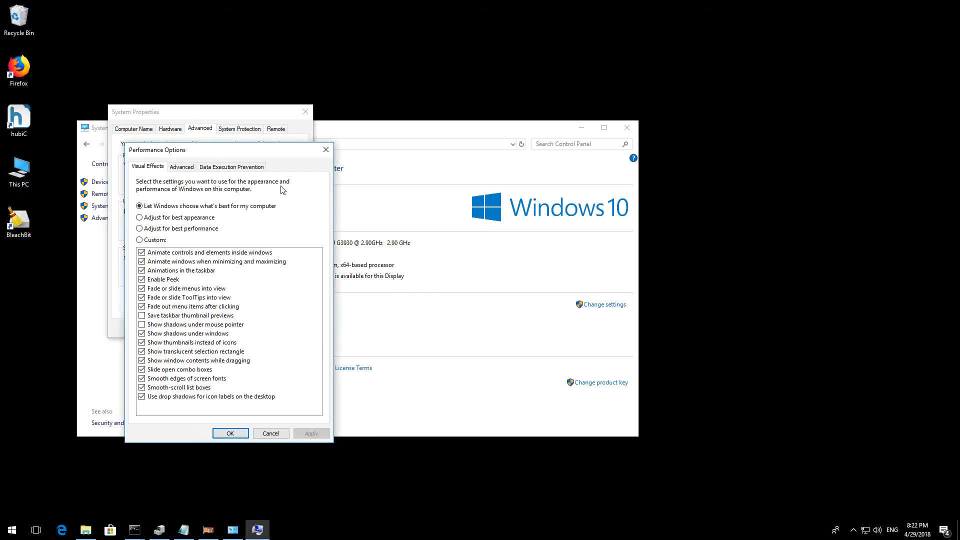
click(194, 168)
click(294, 295)
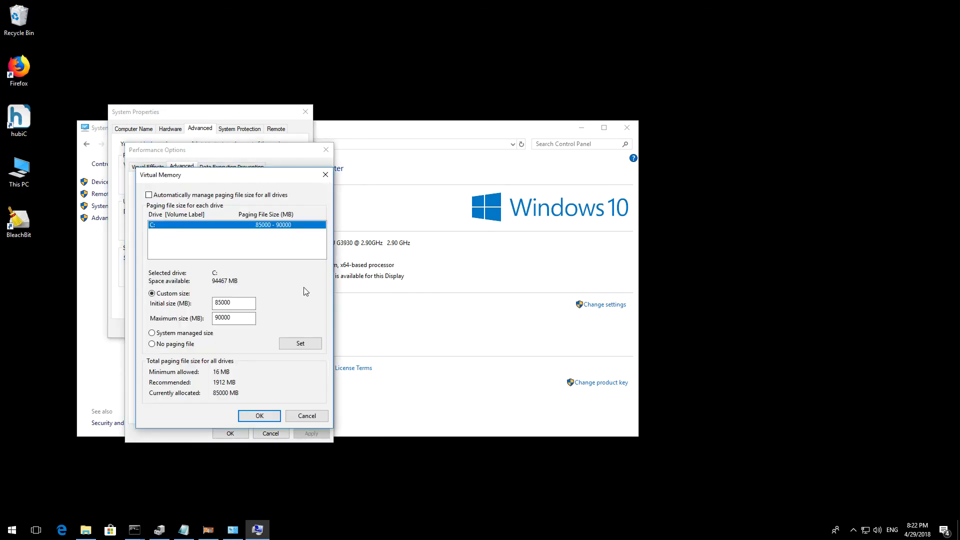
drag(200, 176, 415, 156)
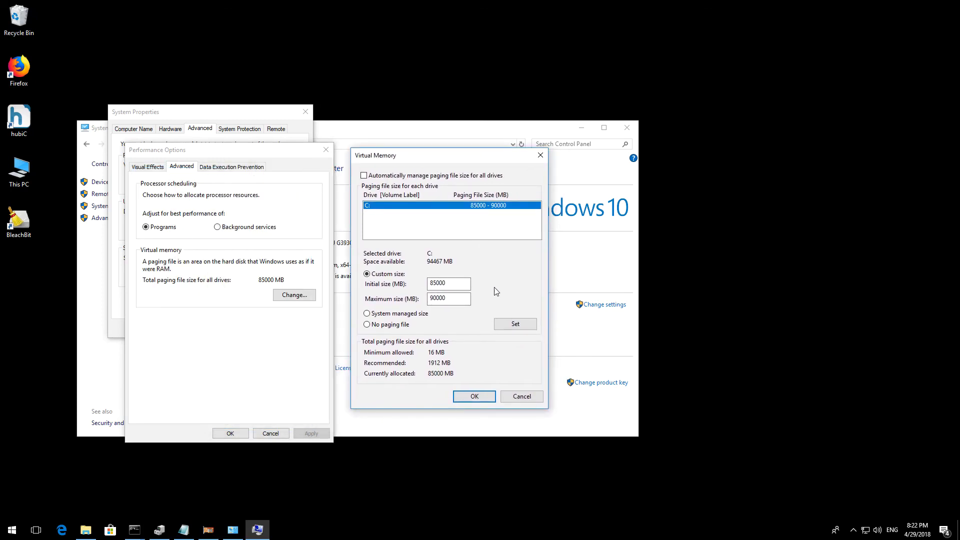
Check the custom initial and maximum paging file sizes for drive C:, and cancel Virtual Memory and Performance Options
double_click(455, 283)
click(453, 297)
click(450, 283)
click(514, 399)
click(283, 434)
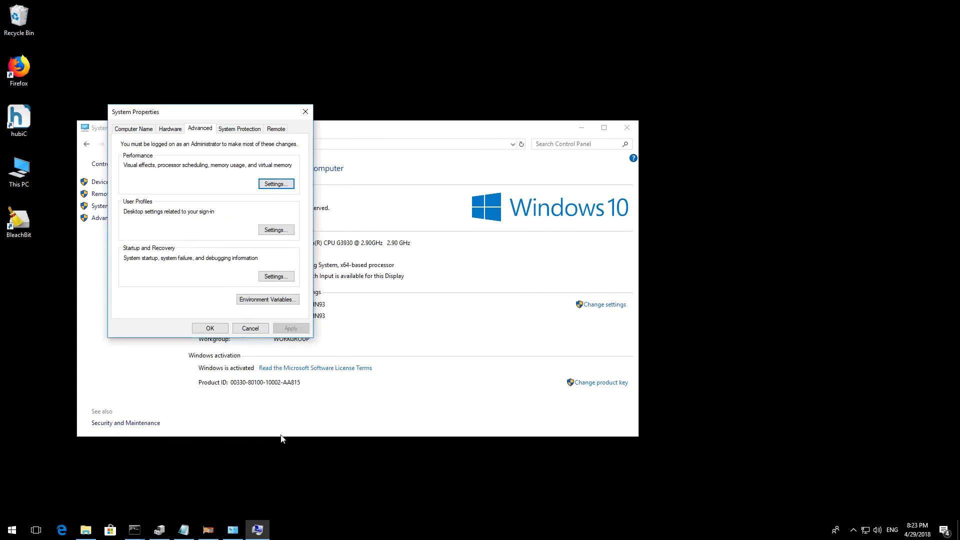
Bring both Command Prompt windows to the front and check the xmr-stak hashrate report
mouse_move(134, 528)
click(98, 490)
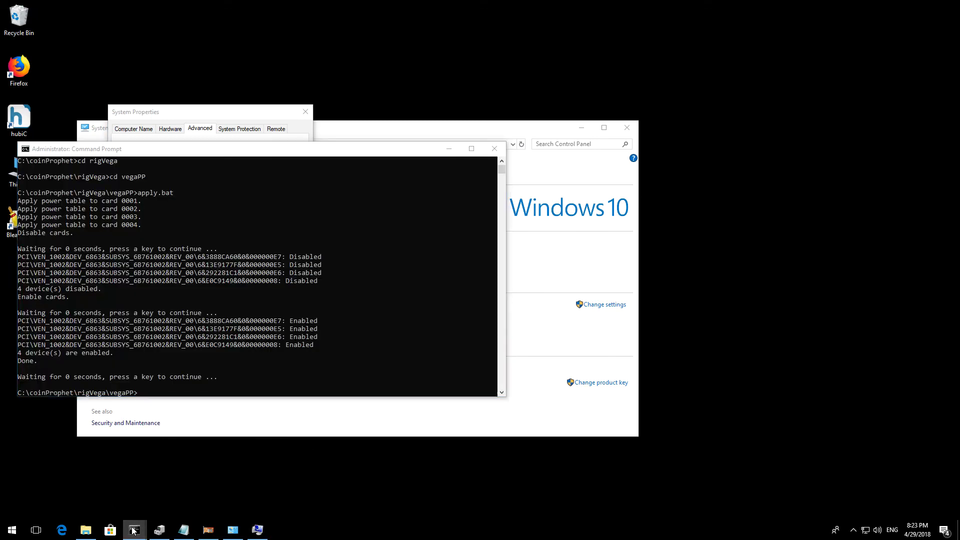
click(187, 492)
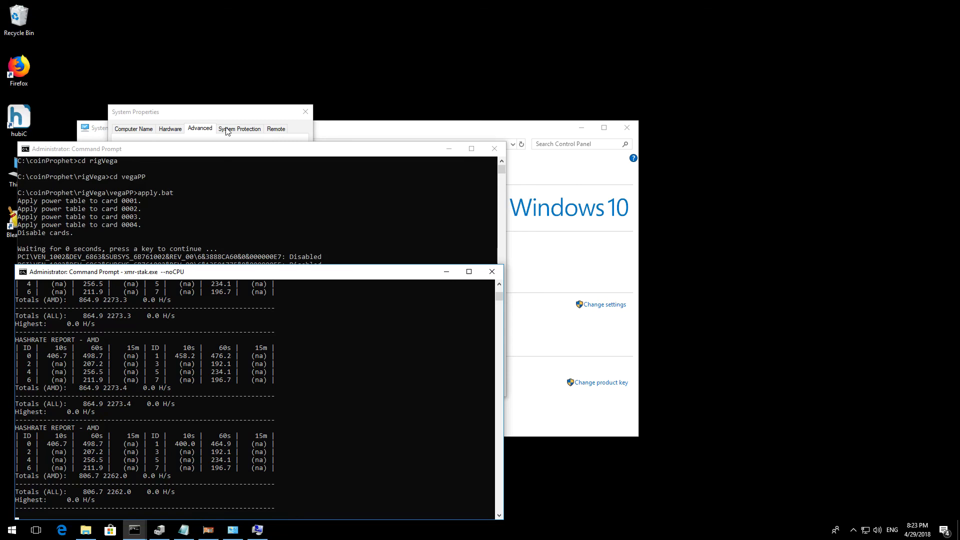
Refresh OverdriveNTool and check the clocks, voltages and fan settings of the Radeon Vega cards, ending on card 2
click(208, 530)
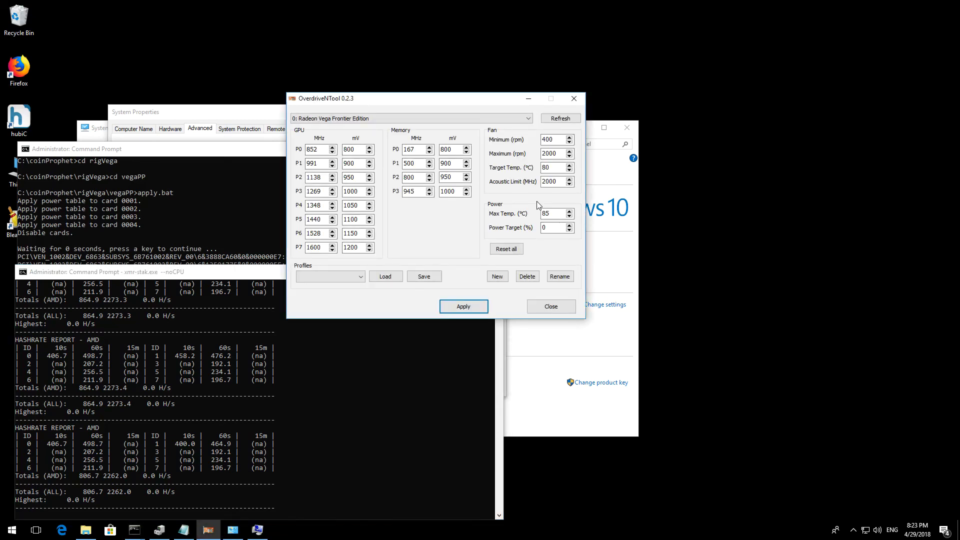
click(551, 123)
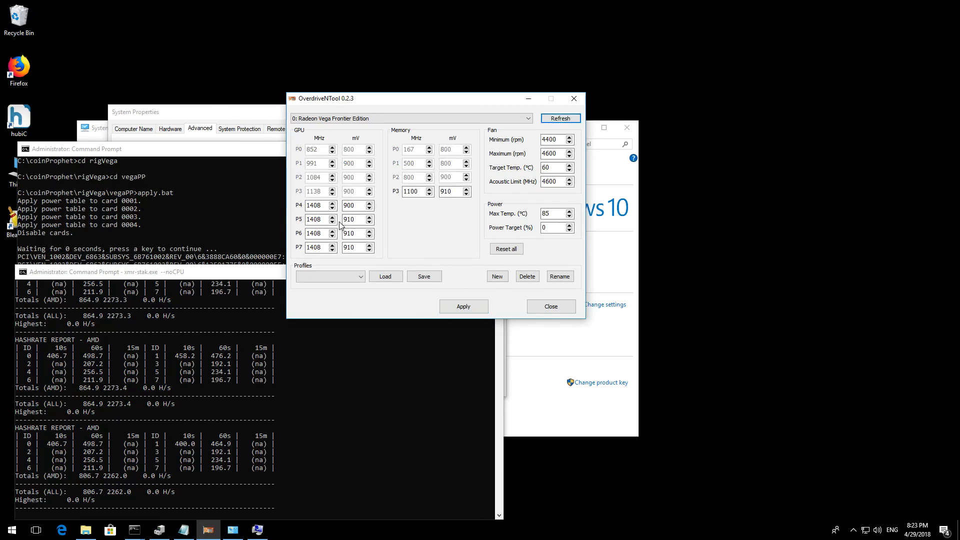
click(321, 223)
click(405, 119)
click(388, 145)
click(395, 119)
click(395, 138)
Stop the xmr-stak miner in its Command Prompt, and close the System and System Properties windows
click(290, 385)
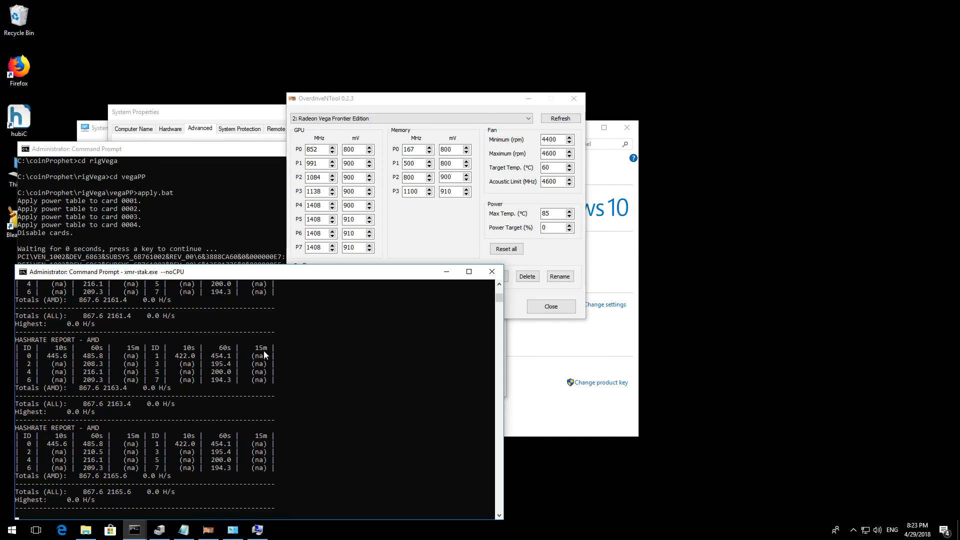
key(ctrl+c)
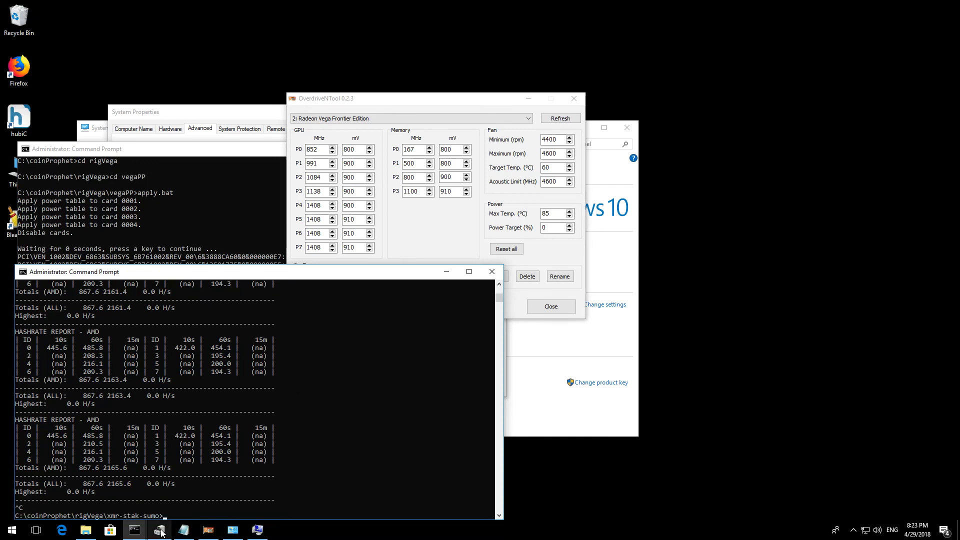
click(232, 529)
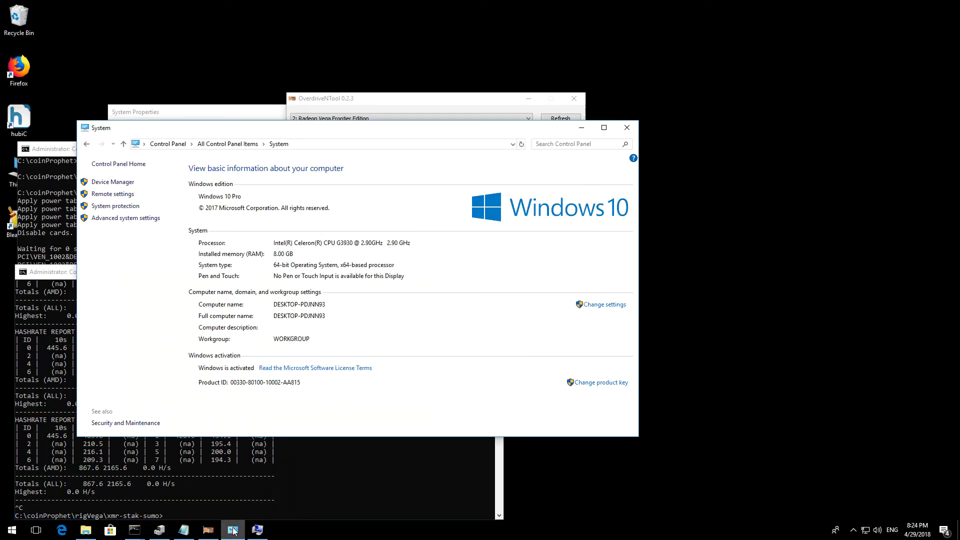
click(622, 127)
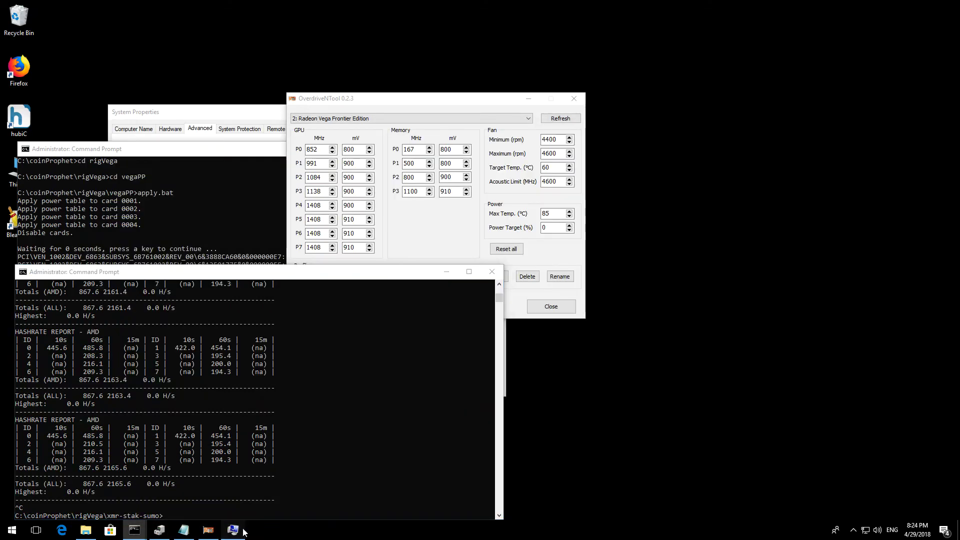
click(237, 531)
click(305, 112)
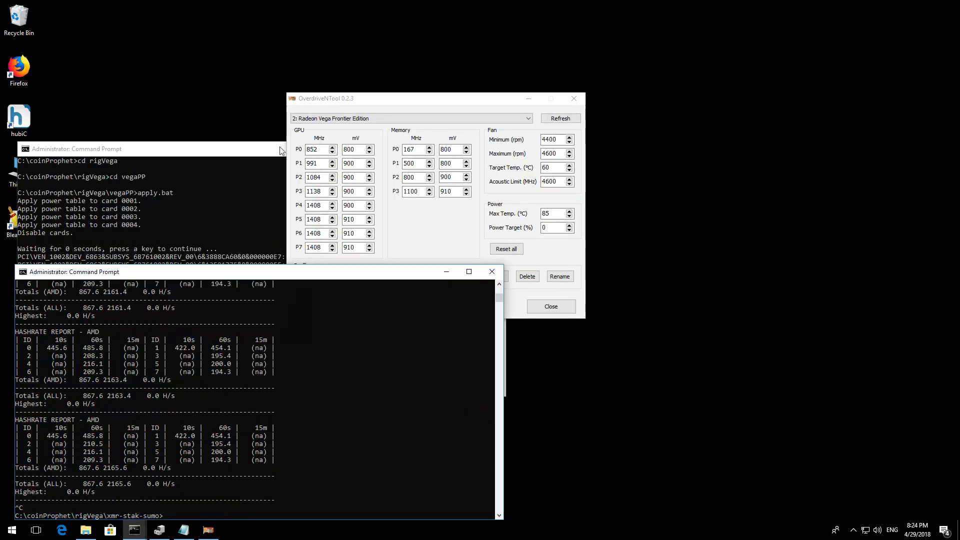
Bring Device Manager to the front, and go to the rigVega folder in File Explorer
click(163, 531)
click(162, 531)
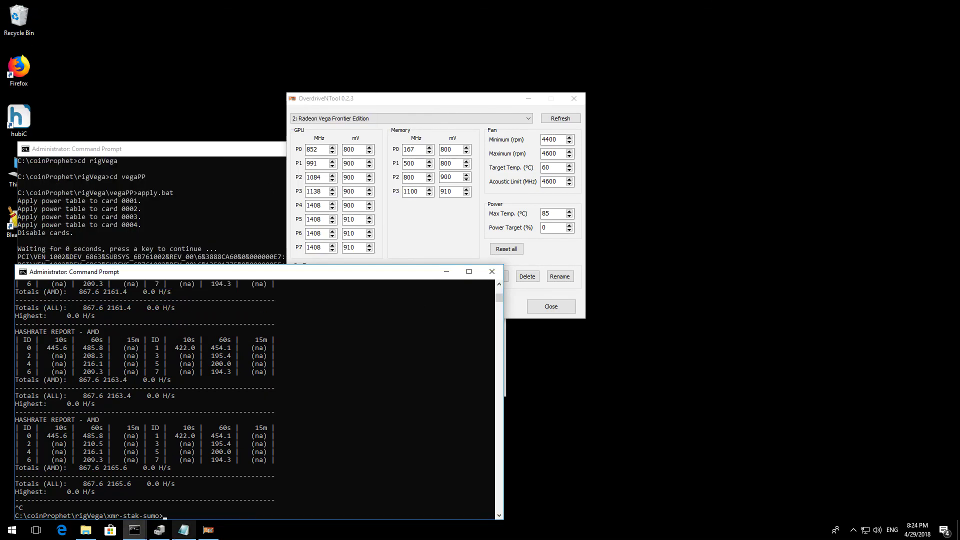
click(162, 531)
click(86, 531)
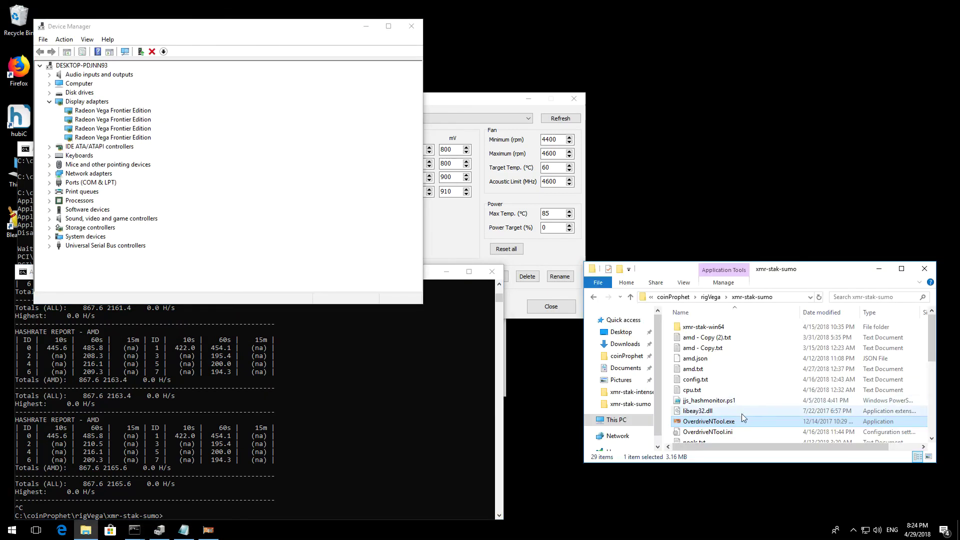
click(711, 297)
Run AMD-Compute-Switcher.exe, allow it to make changes, and switch all cards to compute mode
scroll(742, 400, down, 2)
double_click(721, 395)
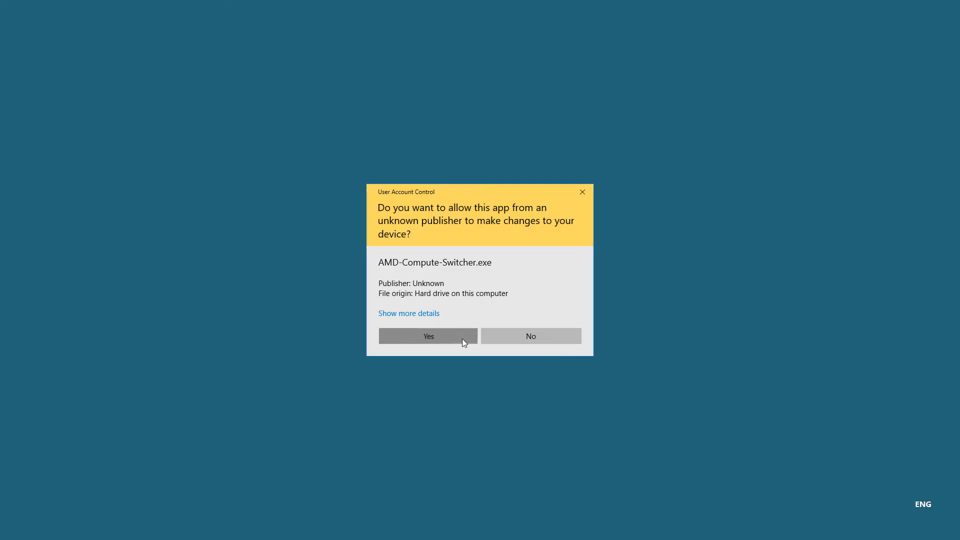
click(462, 338)
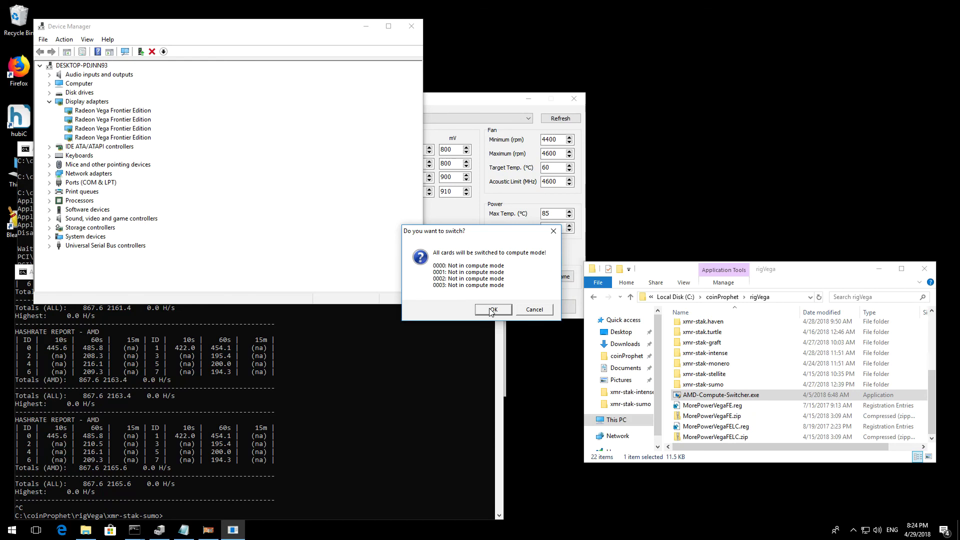
click(492, 311)
click(523, 311)
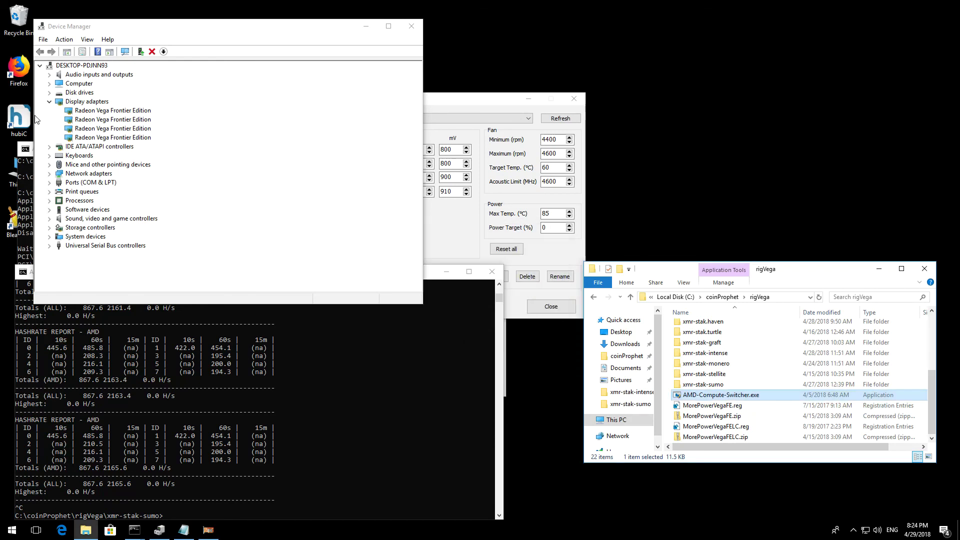
Enter the apply command again in the Command Prompt that is at the vegaPP folder
click(80, 111)
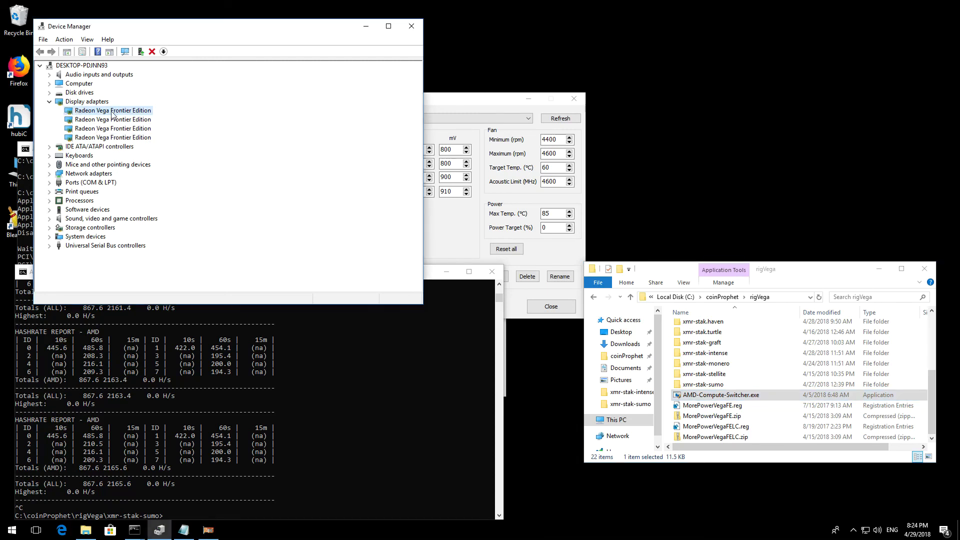
click(20, 203)
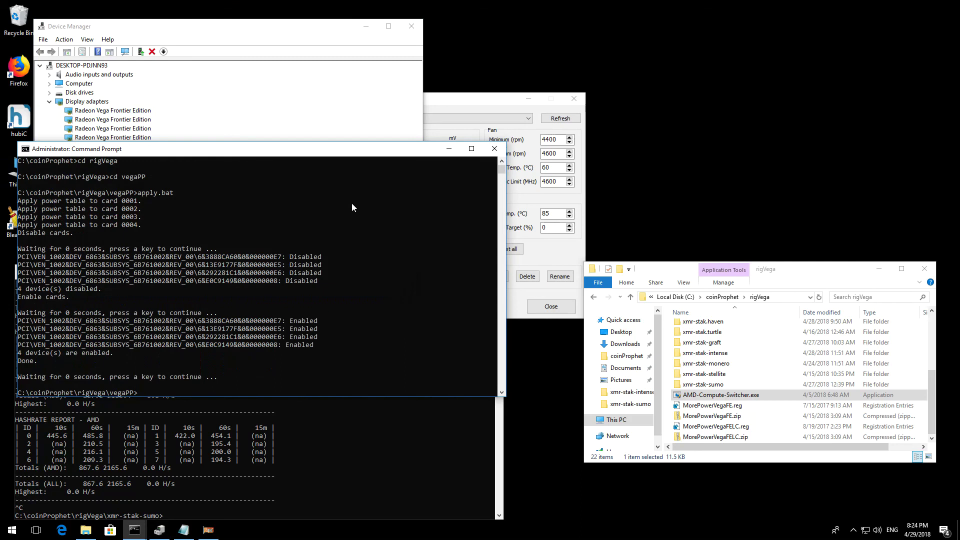
text(apply)
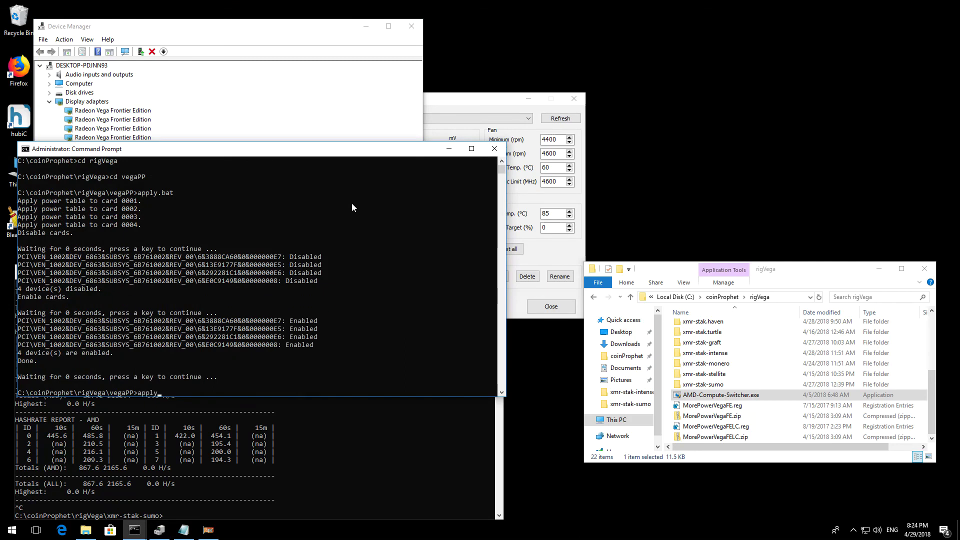